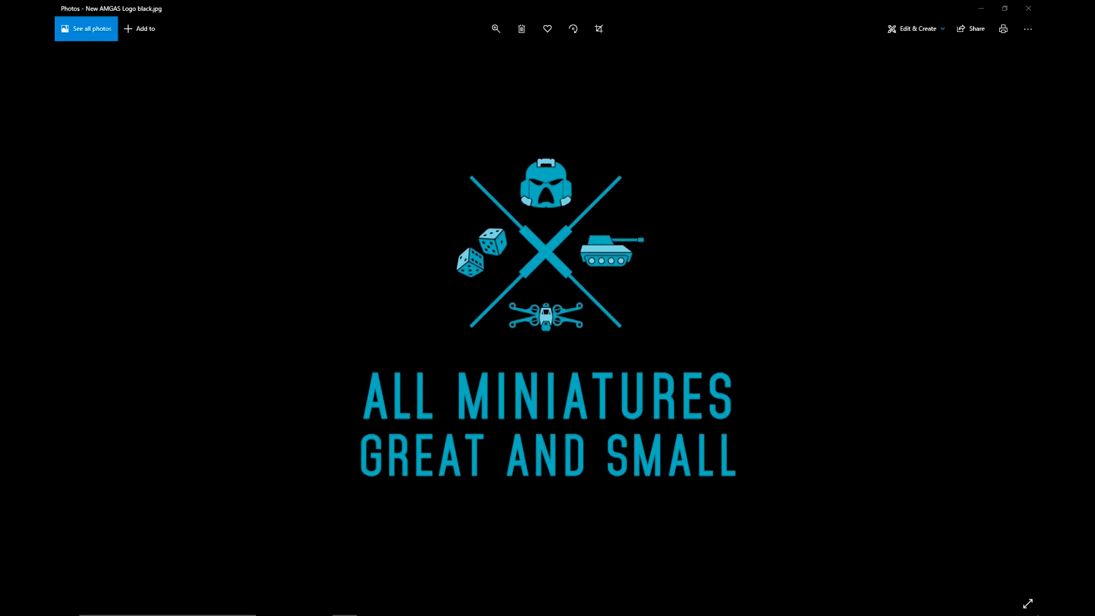
Bring up a File Explorer window and maximize it.
{"action": "key", "text": "alt+Tab"}
{"action": "left_click_drag", "start_coordinate": [450, 122], "coordinate": [569, 122]}
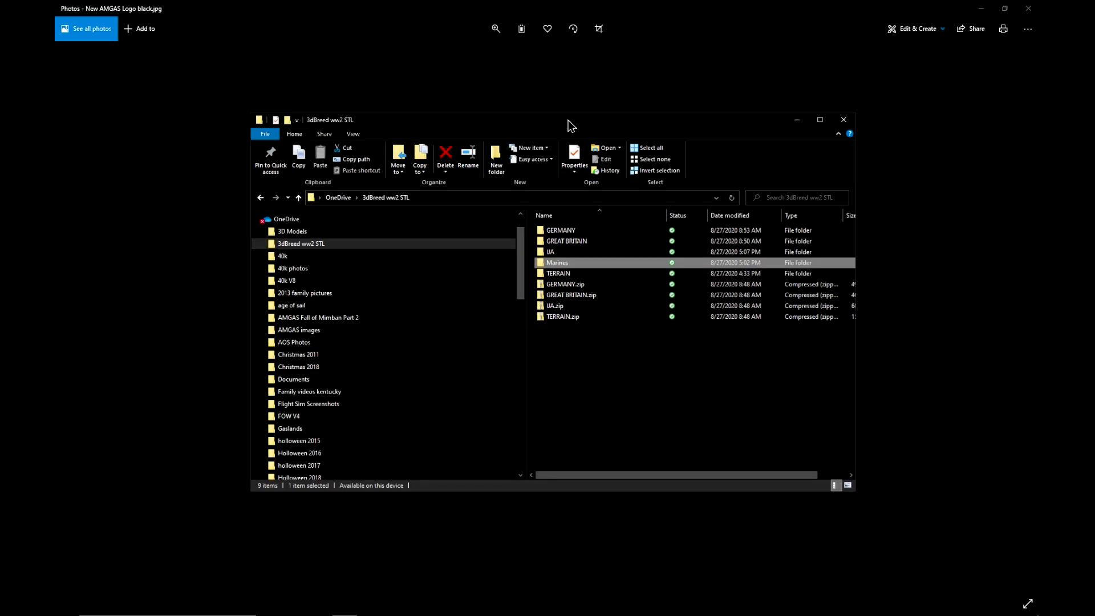
{"action": "left_click", "coordinate": [820, 120]}
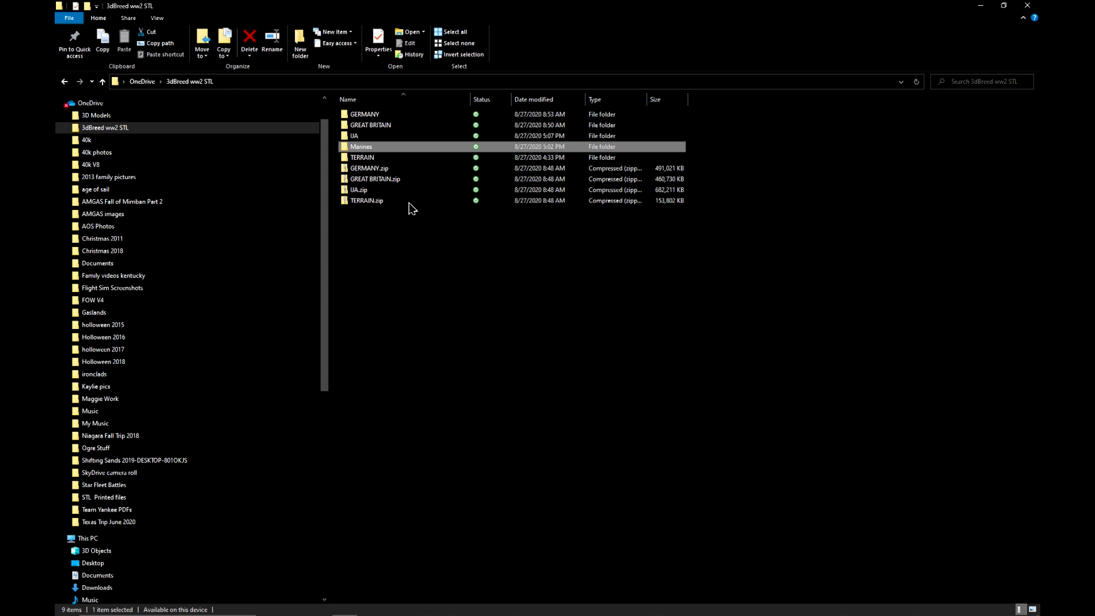
Browse Marines > US MARINES INFANTRY > Infantry 15mm > RIFLEMEN and open _USMC_15_RIFLEMAN_B_SUP.stl.
{"action": "double_click", "coordinate": [349, 147]}
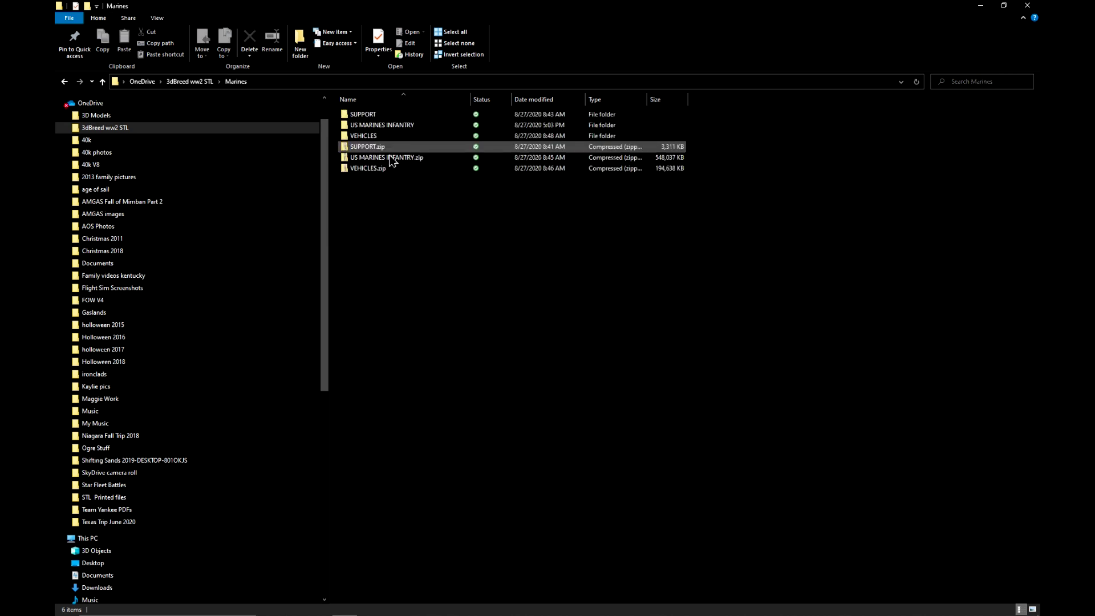
{"action": "double_click", "coordinate": [362, 125]}
{"action": "double_click", "coordinate": [368, 140]}
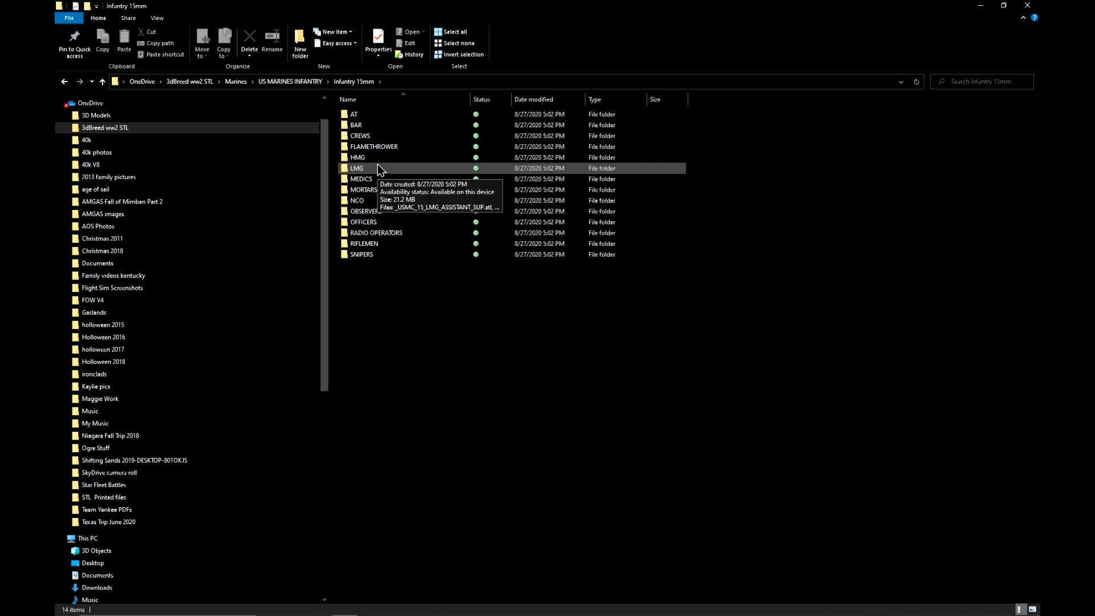
{"action": "left_click", "coordinate": [362, 244]}
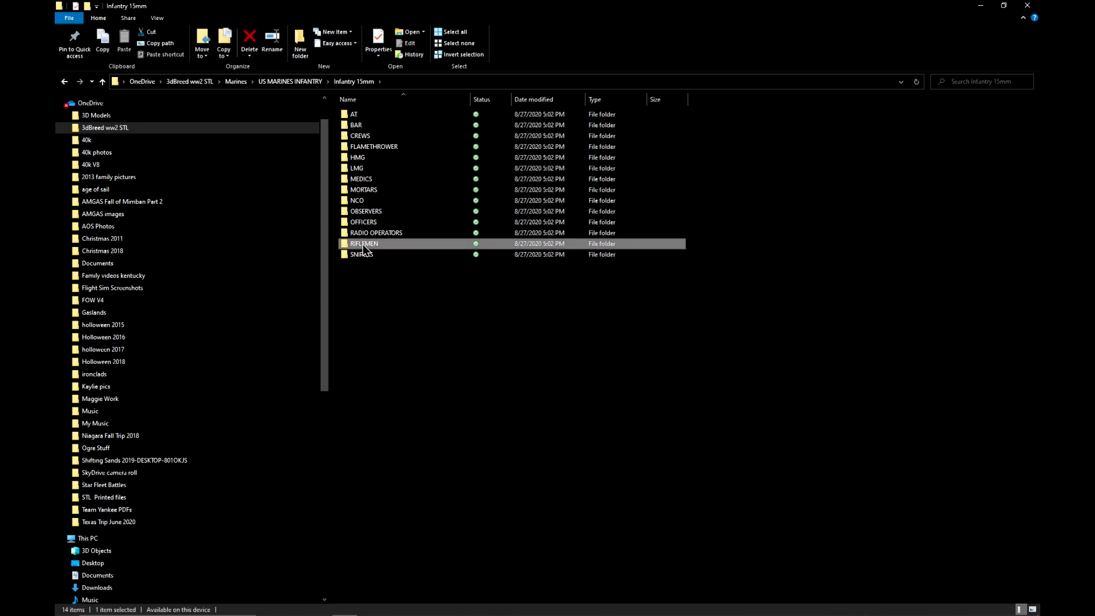
{"action": "double_click", "coordinate": [363, 244]}
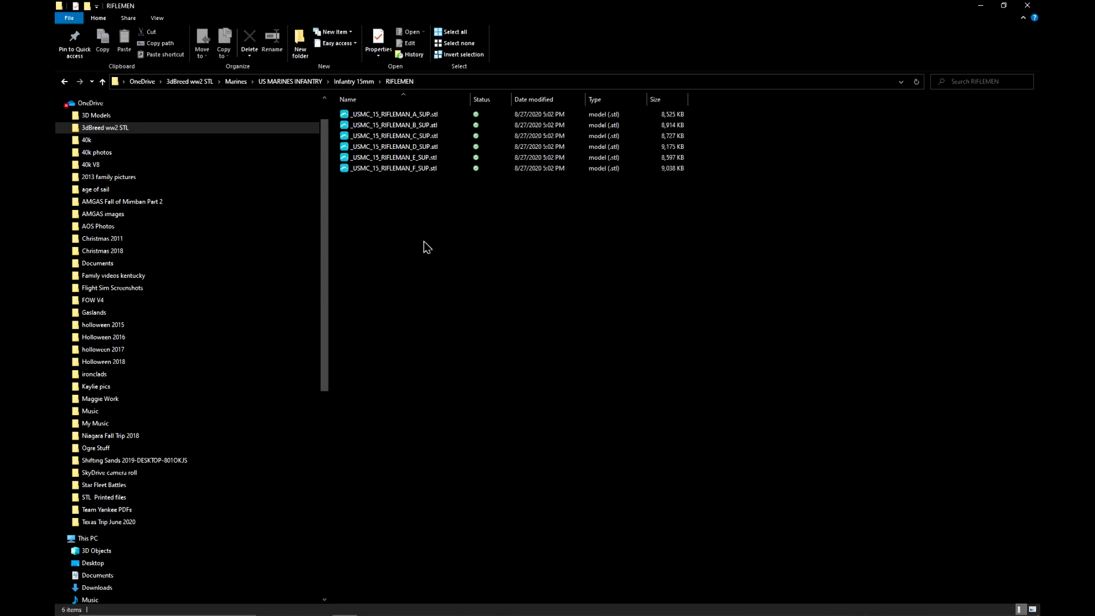
{"action": "double_click", "coordinate": [376, 125]}
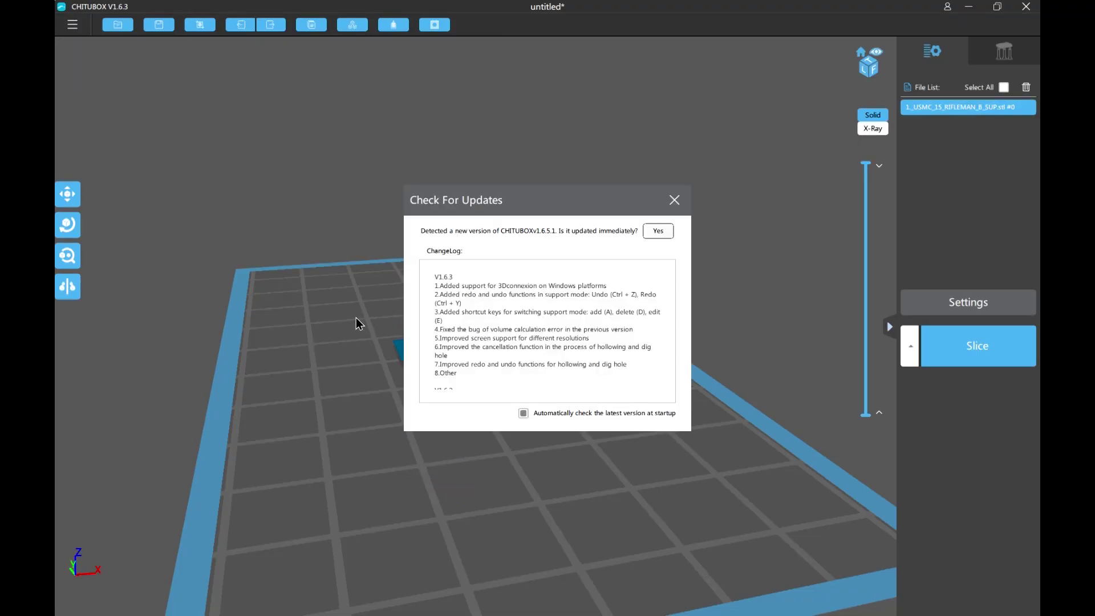
Dismiss the update notice and orbit and zoom around the supported rifleman B model.
{"action": "left_click", "coordinate": [674, 202]}
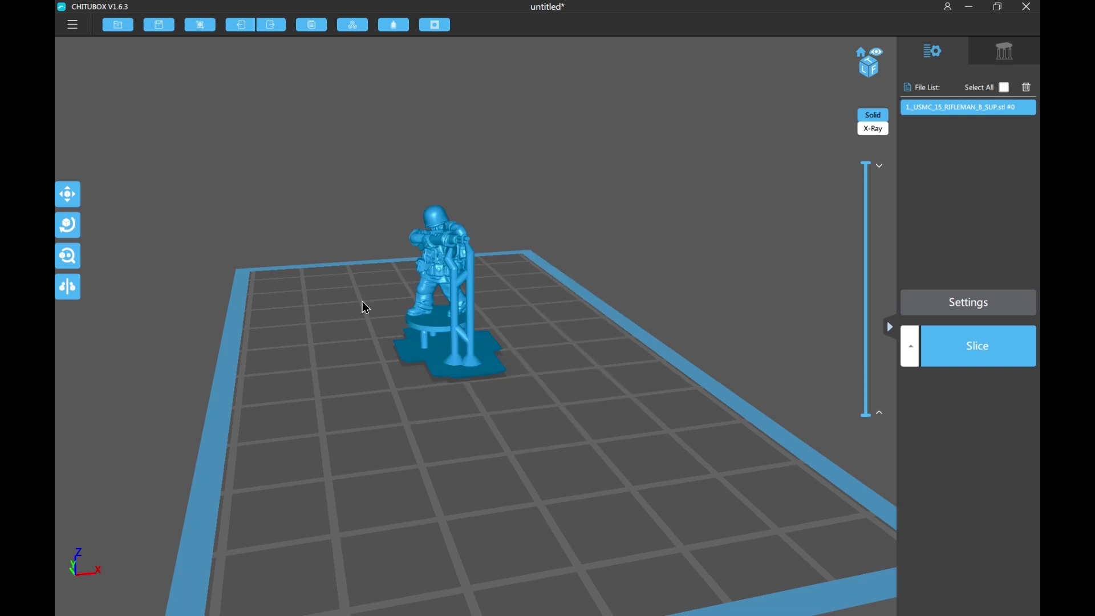
{"action": "left_click_drag", "start_coordinate": [363, 302], "coordinate": [474, 352]}
{"action": "scroll", "coordinate": [425, 310], "scroll_direction": "down", "scroll_amount": 3}
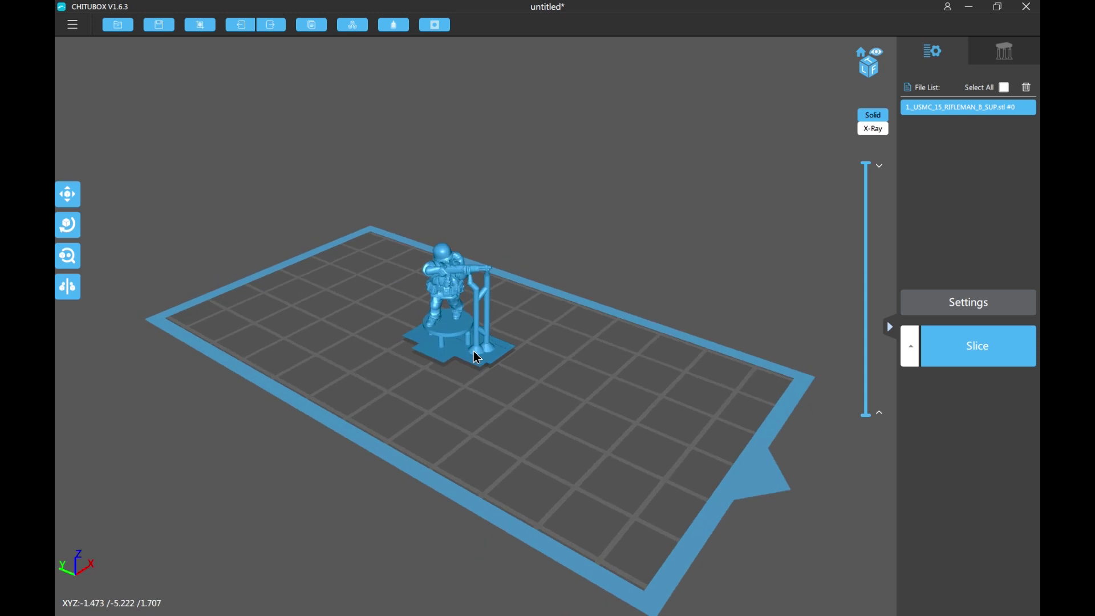
{"action": "scroll", "coordinate": [465, 358], "scroll_direction": "up", "scroll_amount": 1}
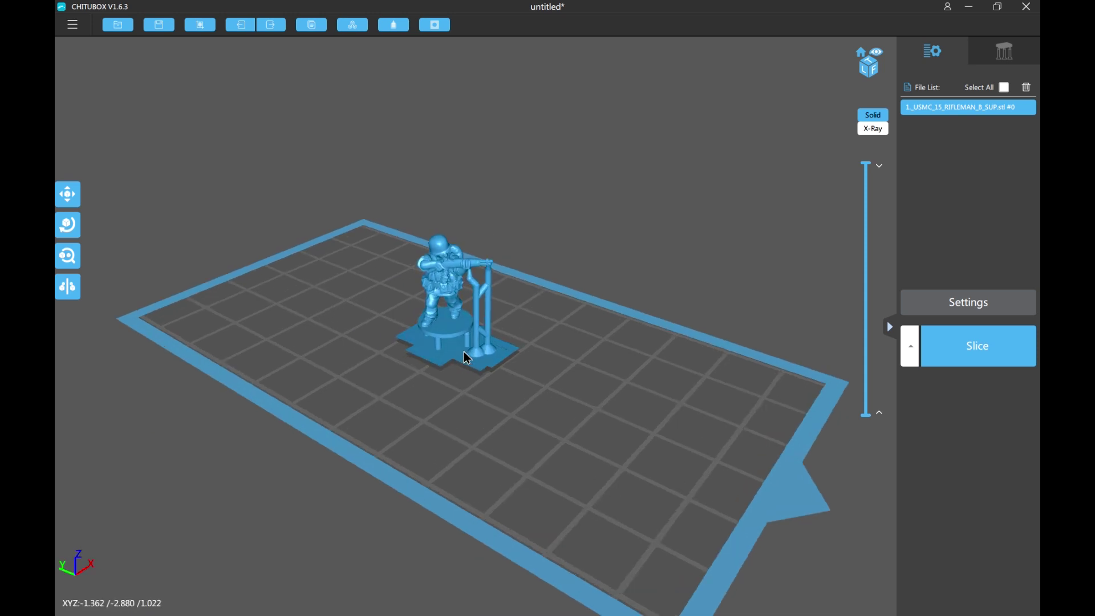
{"action": "scroll", "coordinate": [463, 352], "scroll_direction": "up", "scroll_amount": 1}
{"action": "scroll", "coordinate": [455, 351], "scroll_direction": "down", "scroll_amount": 2}
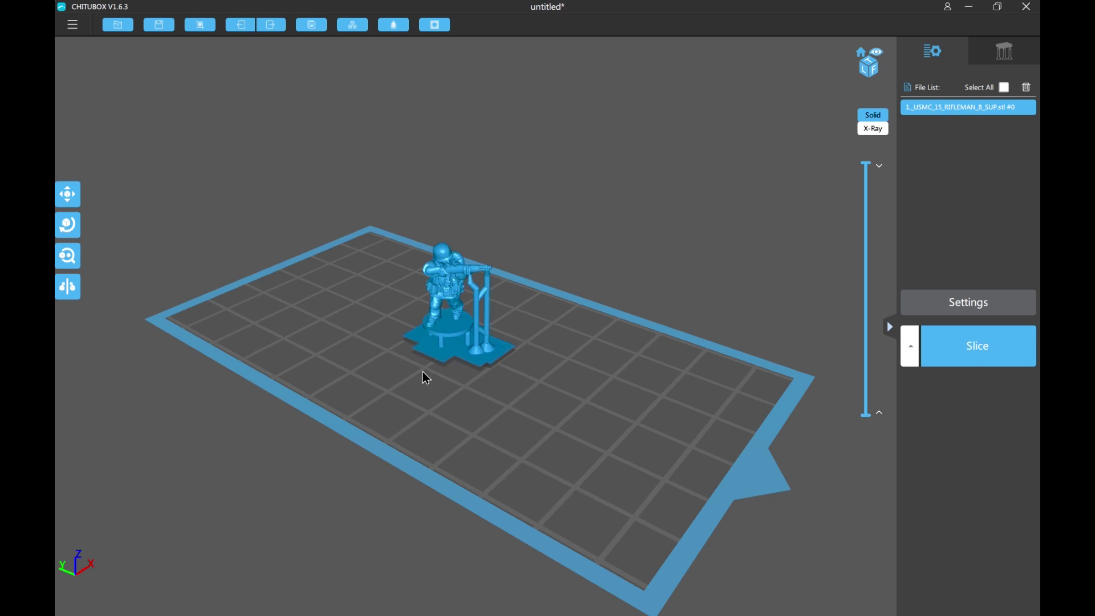
{"action": "left_click_drag", "start_coordinate": [450, 394], "coordinate": [484, 346]}
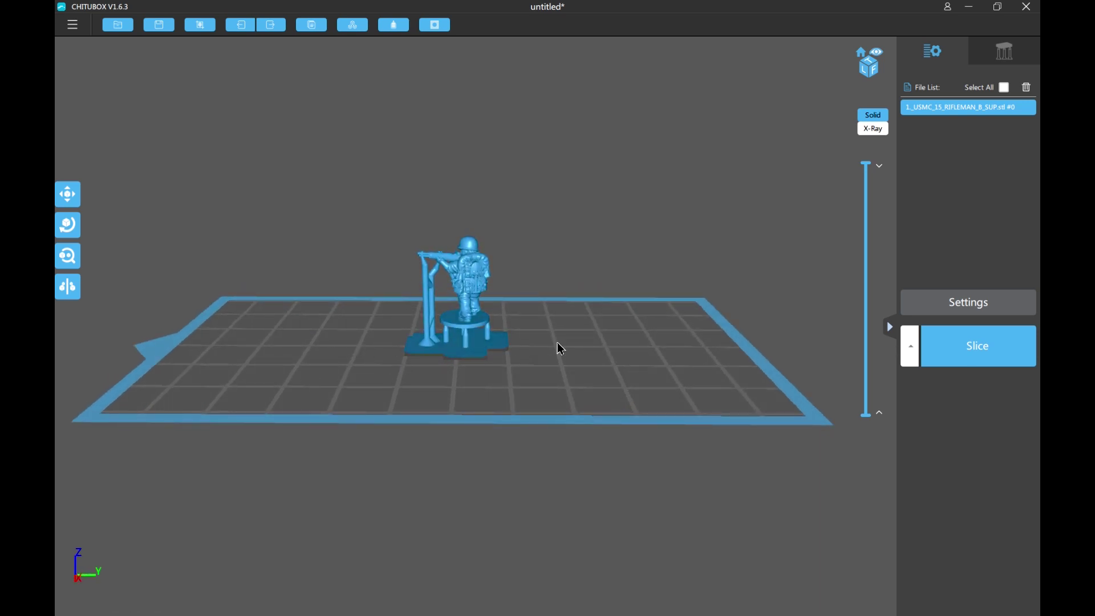
{"action": "mouse_move", "coordinate": [866, 166]}
{"action": "left_mouse_down"}
{"action": "mouse_move", "coordinate": [872, 378]}
{"action": "mouse_move", "coordinate": [883, 160]}
{"action": "left_mouse_up"}
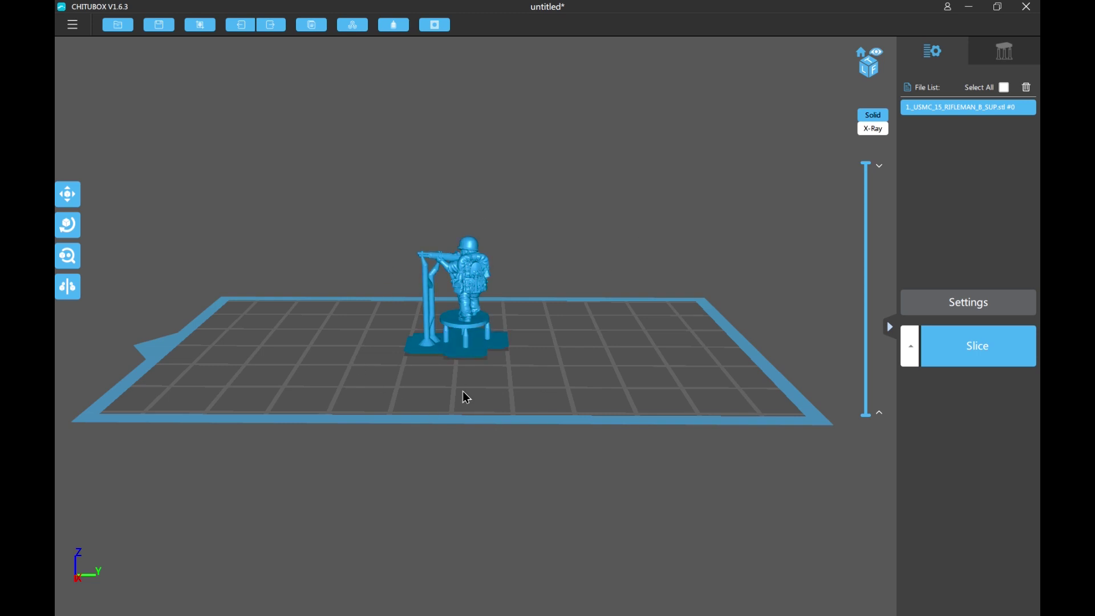
{"action": "left_click_drag", "start_coordinate": [345, 328], "coordinate": [513, 340]}
{"action": "scroll", "coordinate": [504, 342], "scroll_direction": "up", "scroll_amount": 2}
{"action": "scroll", "coordinate": [504, 342], "scroll_direction": "up", "scroll_amount": 1}
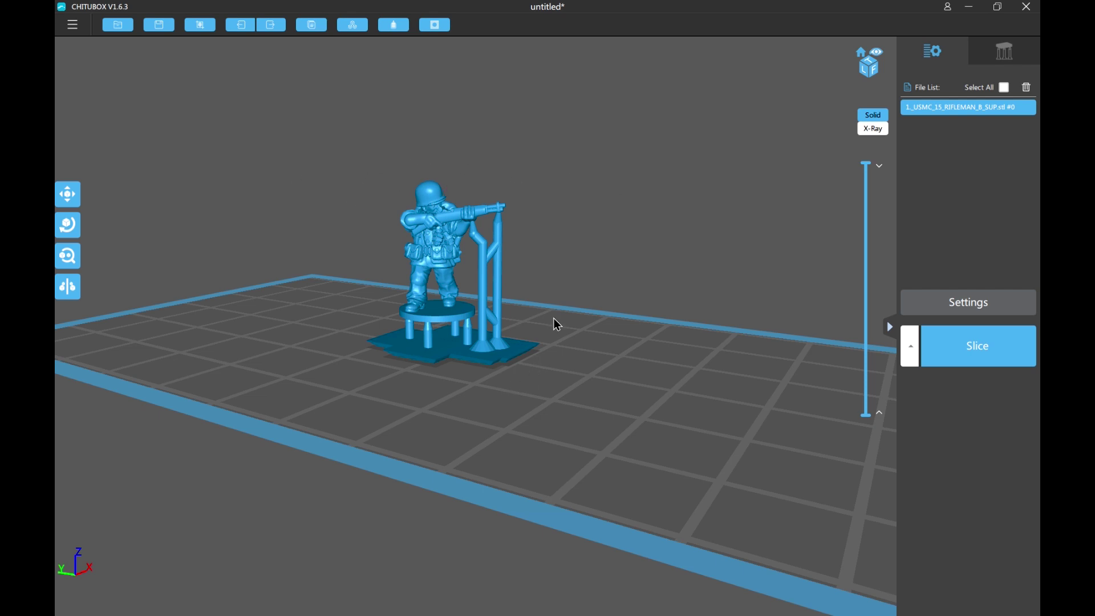
{"action": "left_click_drag", "start_coordinate": [552, 347], "coordinate": [418, 354]}
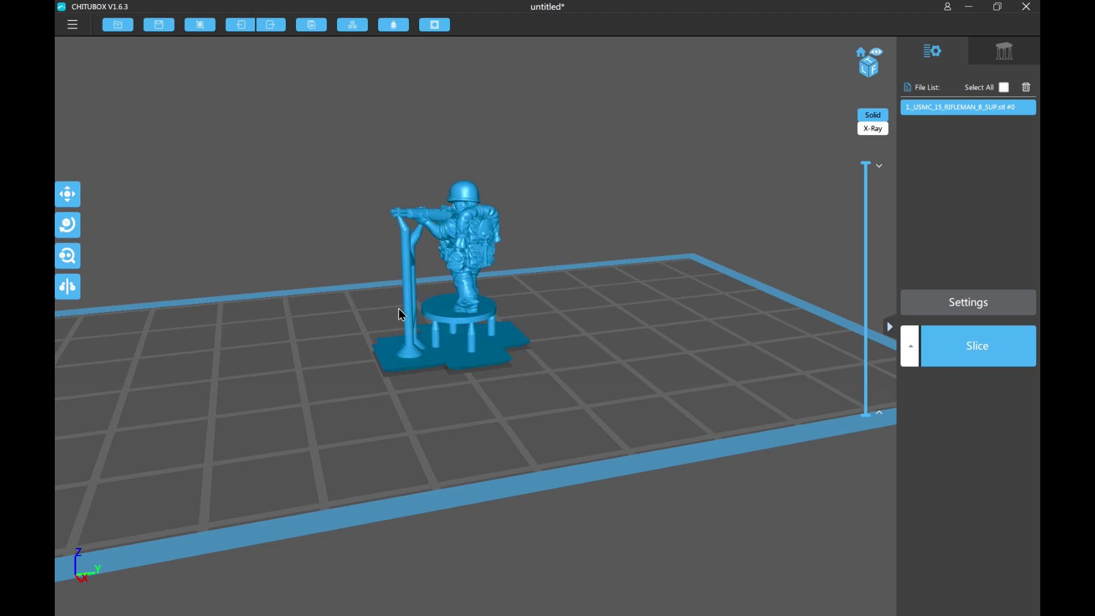
{"action": "left_click_drag", "start_coordinate": [318, 310], "coordinate": [459, 313]}
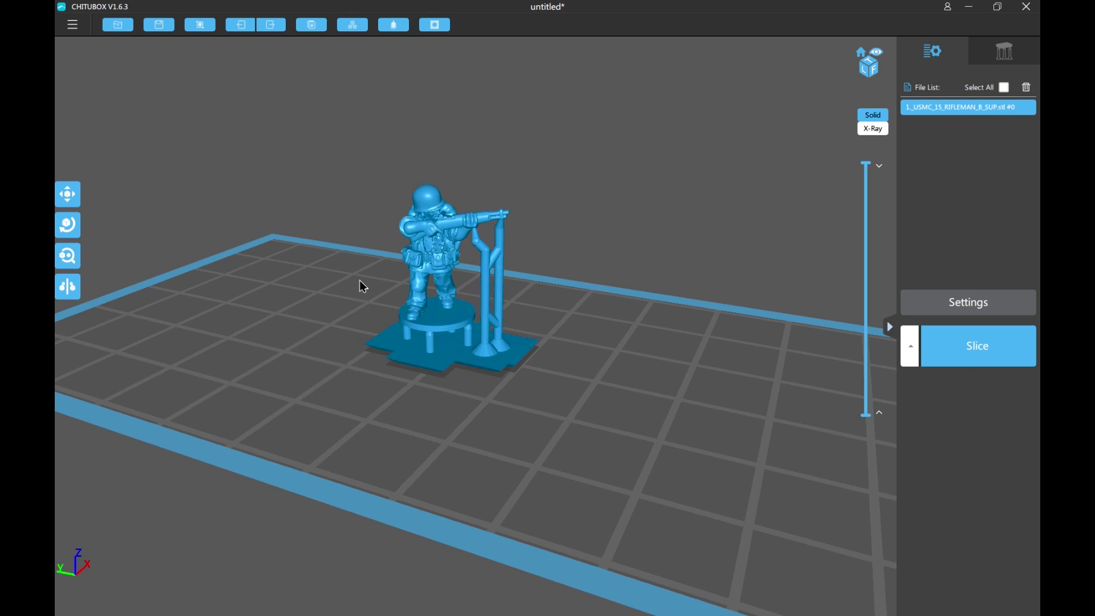
{"action": "right_click_drag", "start_coordinate": [462, 319], "coordinate": [460, 316]}
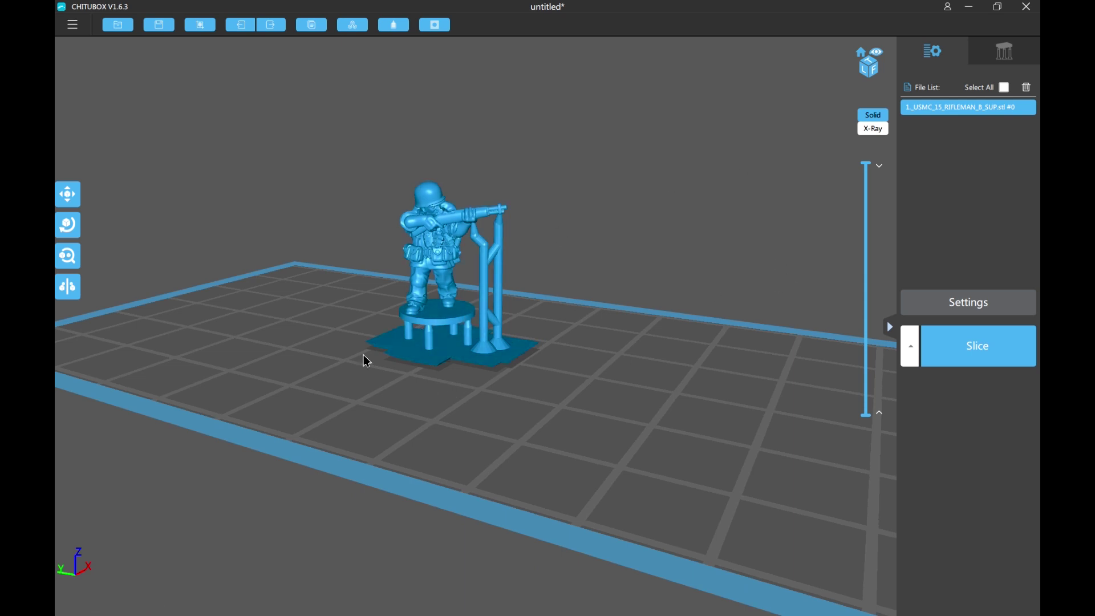
{"action": "left_click_drag", "start_coordinate": [870, 168], "coordinate": [853, 195]}
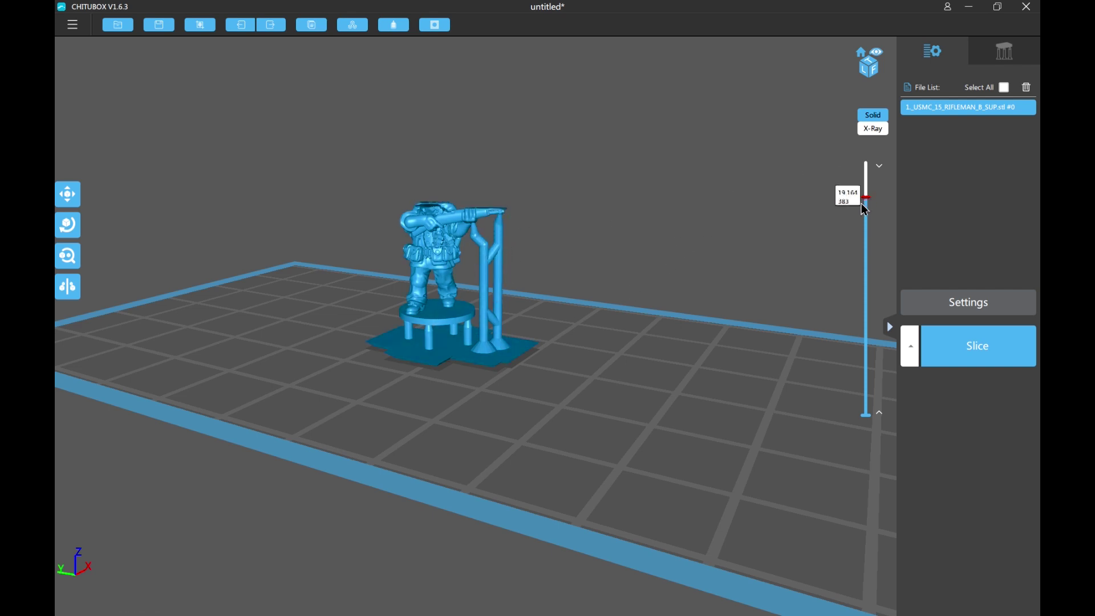
{"action": "left_click_drag", "start_coordinate": [862, 205], "coordinate": [857, 177]}
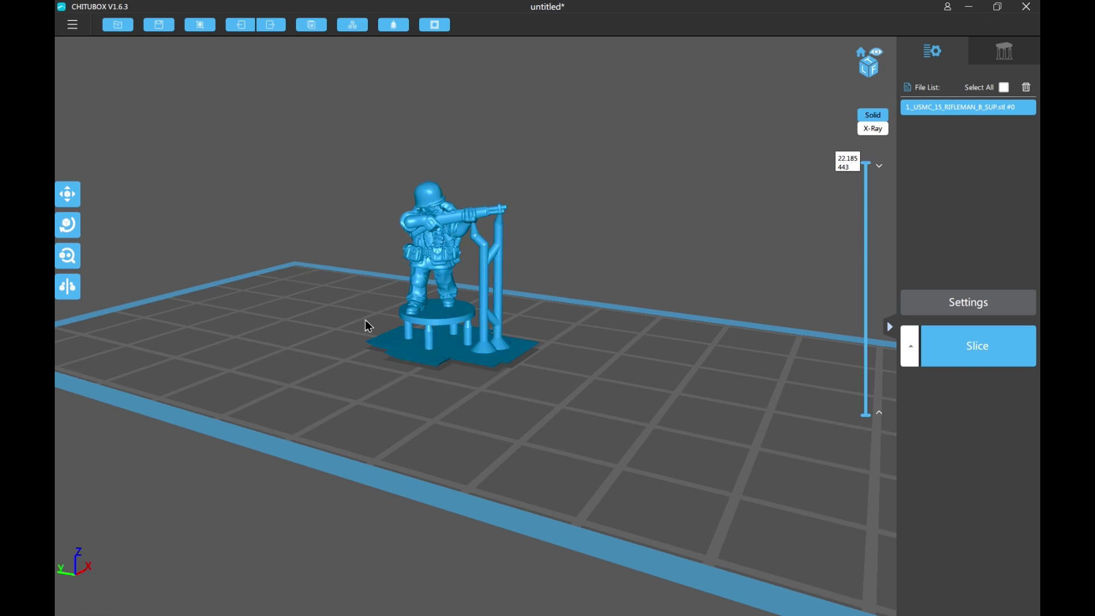
{"action": "left_click_drag", "start_coordinate": [365, 319], "coordinate": [429, 268]}
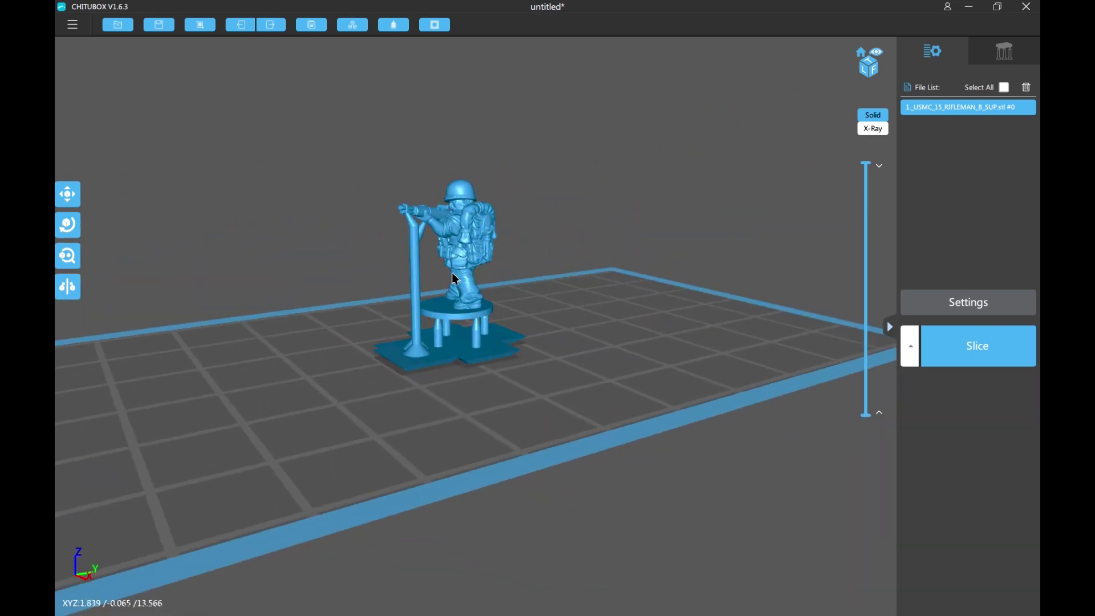
{"action": "left_click_drag", "start_coordinate": [514, 364], "coordinate": [410, 302]}
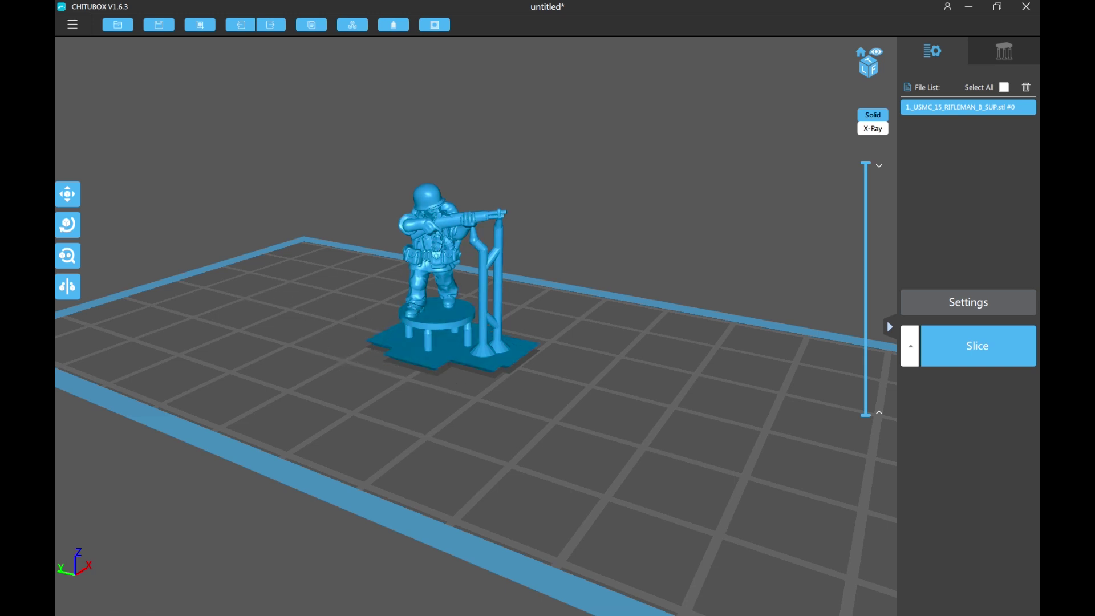
Drag the rifleman A, C, E and NCO A STL files onto the build plate.
{"action": "left_click_drag", "start_coordinate": [57, 274], "coordinate": [332, 354]}
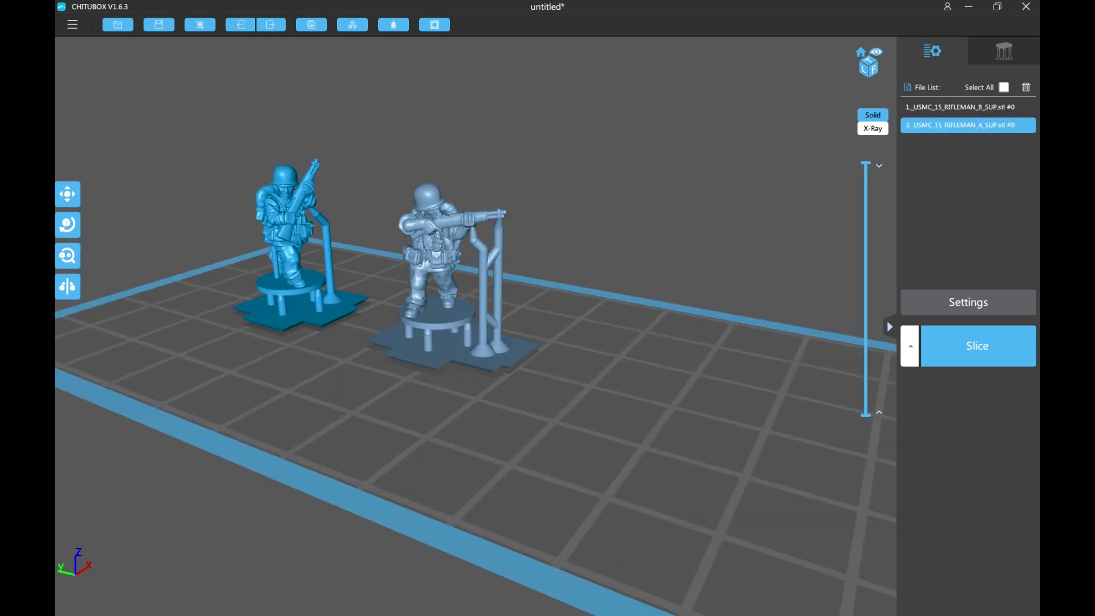
{"action": "left_click_drag", "start_coordinate": [56, 331], "coordinate": [652, 434]}
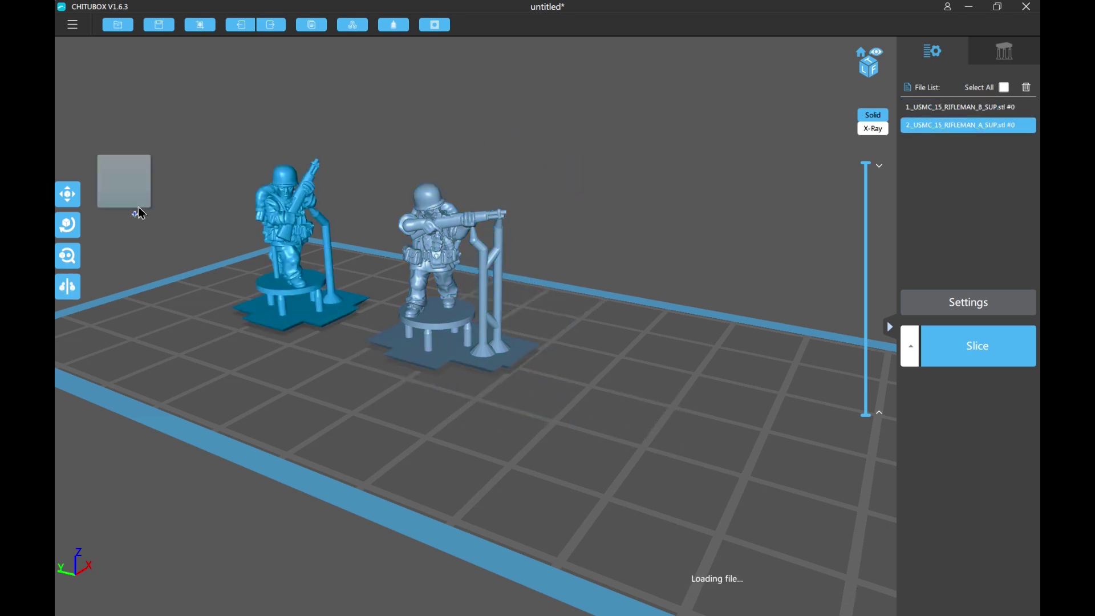
{"action": "left_click_drag", "start_coordinate": [139, 213], "coordinate": [630, 454]}
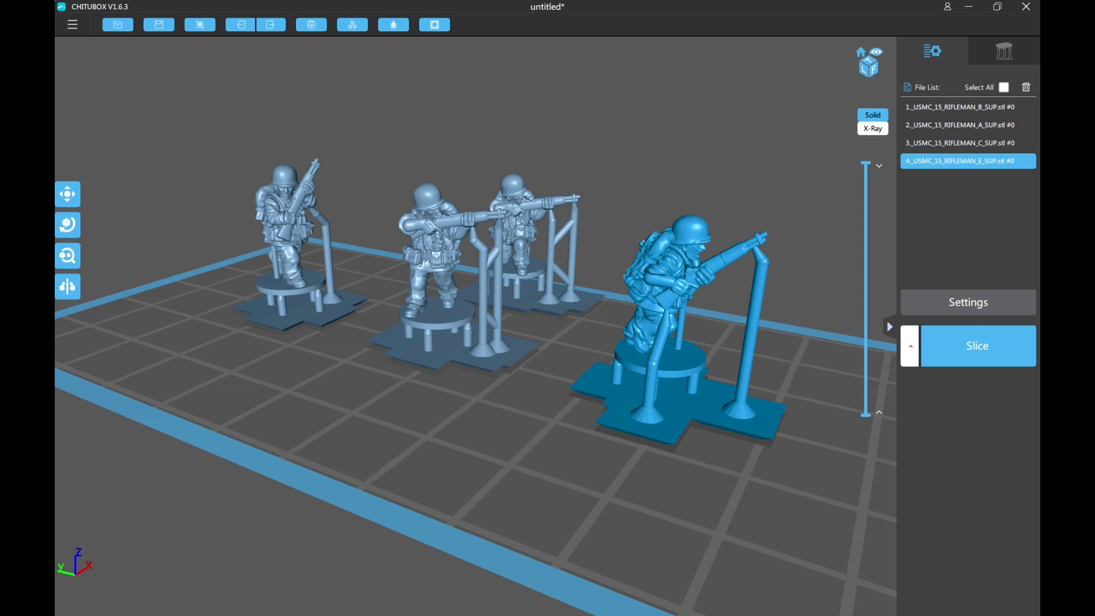
{"action": "left_click_drag", "start_coordinate": [354, 293], "coordinate": [357, 406]}
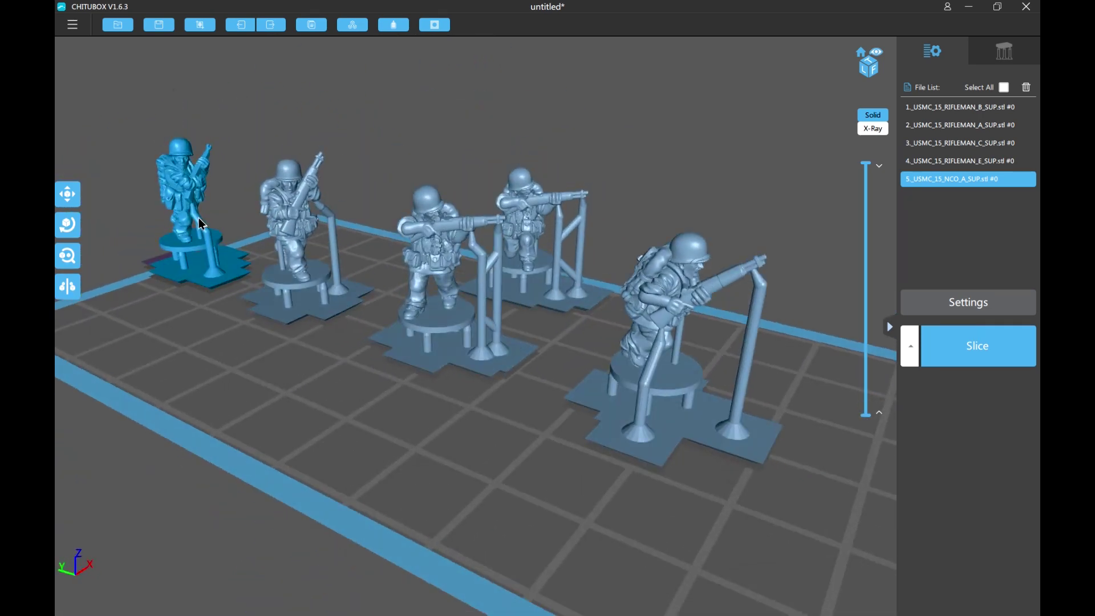
Move NCO A to the front-centre and shift rifleman C right and toward the back.
{"action": "left_click_drag", "start_coordinate": [200, 223], "coordinate": [382, 400]}
{"action": "left_click_drag", "start_coordinate": [501, 457], "coordinate": [541, 377]}
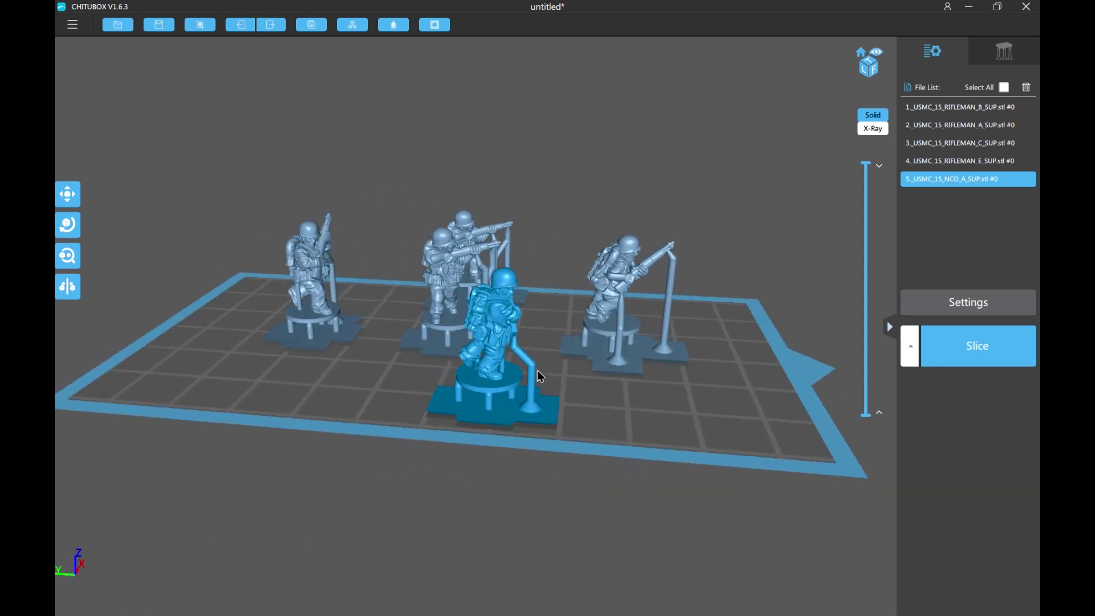
{"action": "left_click_drag", "start_coordinate": [607, 411], "coordinate": [703, 369]}
{"action": "left_click", "coordinate": [556, 293]}
{"action": "left_click_drag", "start_coordinate": [413, 430], "coordinate": [514, 513]}
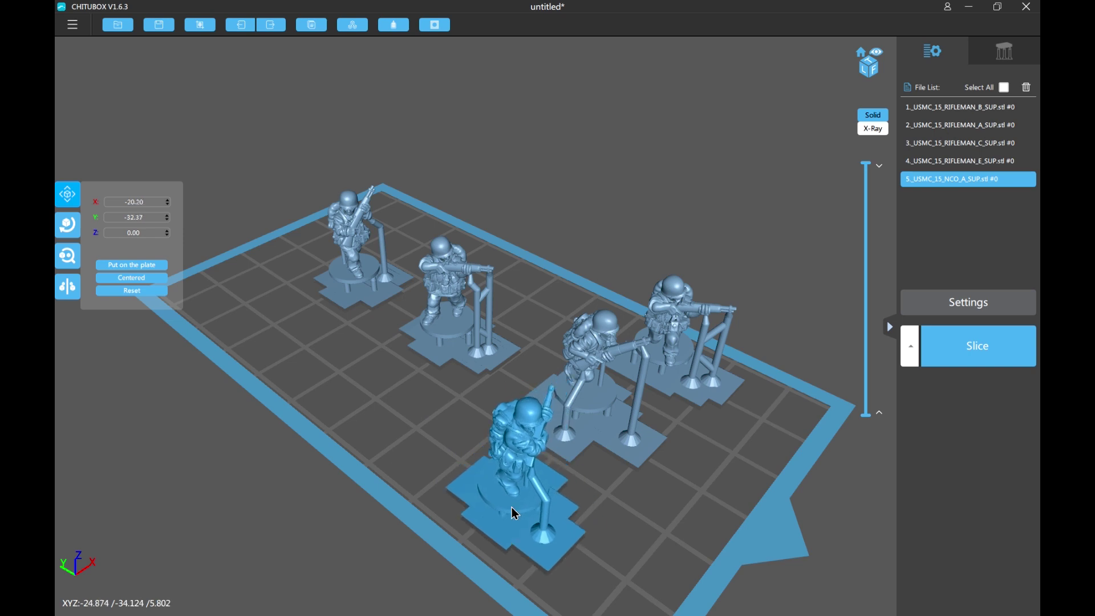
Nudge rifleman B right and forward, then drag the US_15_MOTORCYCLE_FULL.stl model onto the plate.
{"action": "left_click_drag", "start_coordinate": [447, 285], "coordinate": [493, 269]}
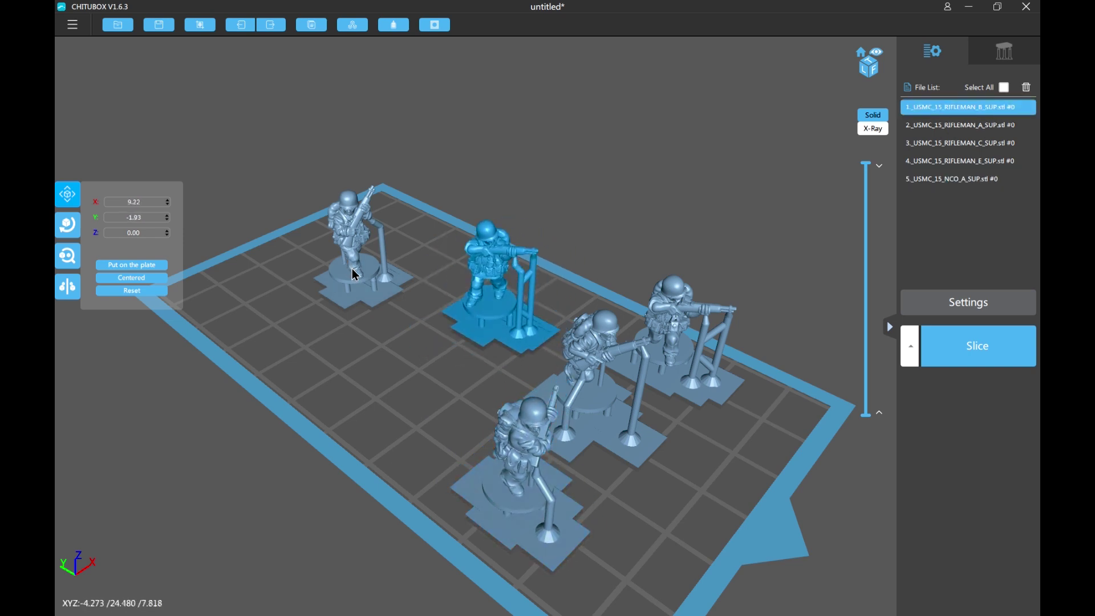
{"action": "left_click_drag", "start_coordinate": [354, 274], "coordinate": [415, 372]}
{"action": "left_click_drag", "start_coordinate": [408, 439], "coordinate": [463, 441]}
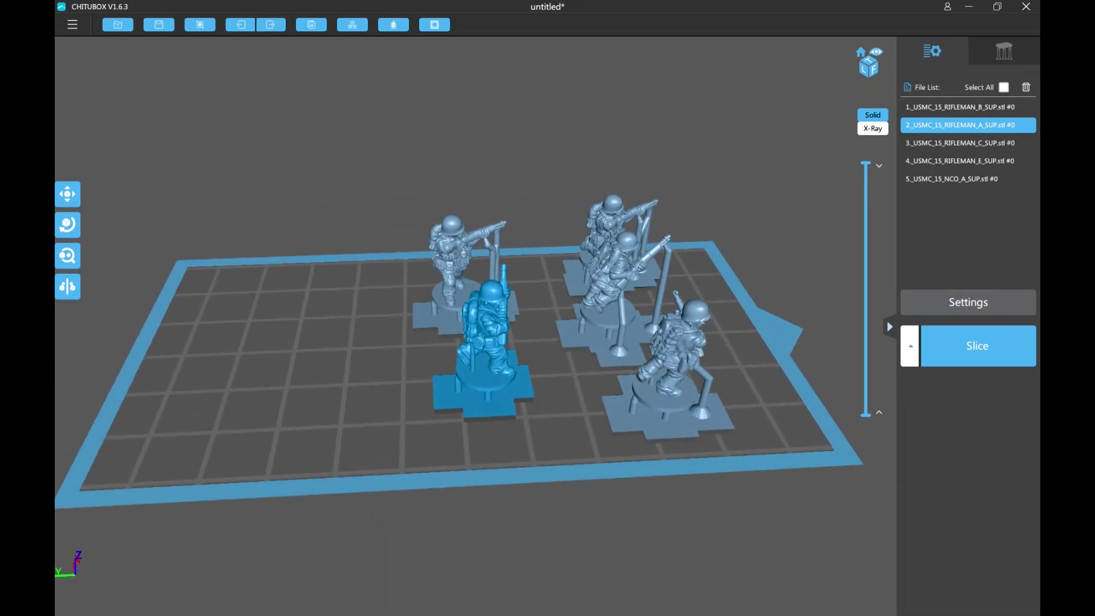
{"action": "left_click_drag", "start_coordinate": [57, 331], "coordinate": [255, 368]}
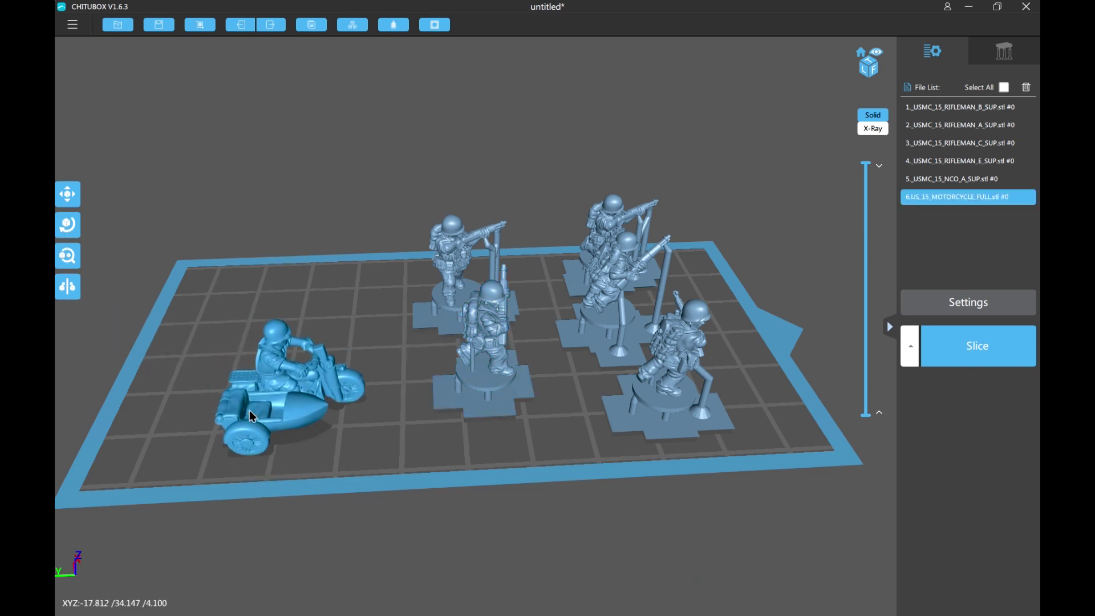
Orbit and zoom around the new motorcycle-and-sidecar model to inspect it from above and below.
{"action": "left_click_drag", "start_coordinate": [306, 439], "coordinate": [231, 326]}
{"action": "scroll", "coordinate": [206, 368], "scroll_direction": "up", "scroll_amount": 5}
{"action": "scroll", "coordinate": [230, 326], "scroll_direction": "down", "scroll_amount": 3}
{"action": "scroll", "coordinate": [440, 438], "scroll_direction": "up", "scroll_amount": 2}
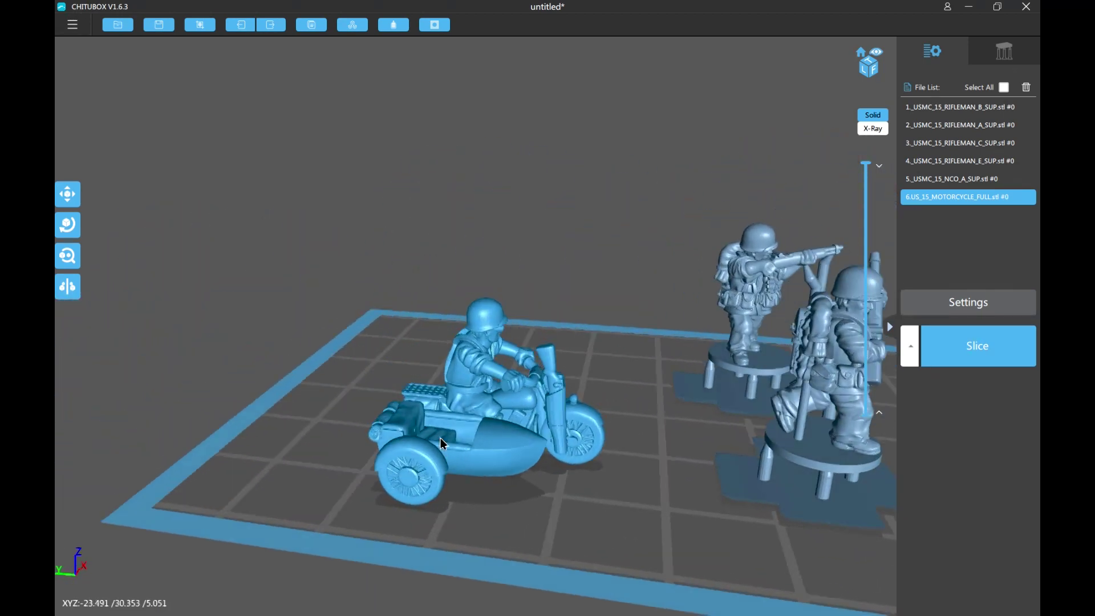
{"action": "left_click_drag", "start_coordinate": [440, 437], "coordinate": [576, 412]}
{"action": "left_click", "coordinate": [539, 474]}
{"action": "left_click", "coordinate": [525, 497]}
{"action": "scroll", "coordinate": [544, 463], "scroll_direction": "up", "scroll_amount": 1}
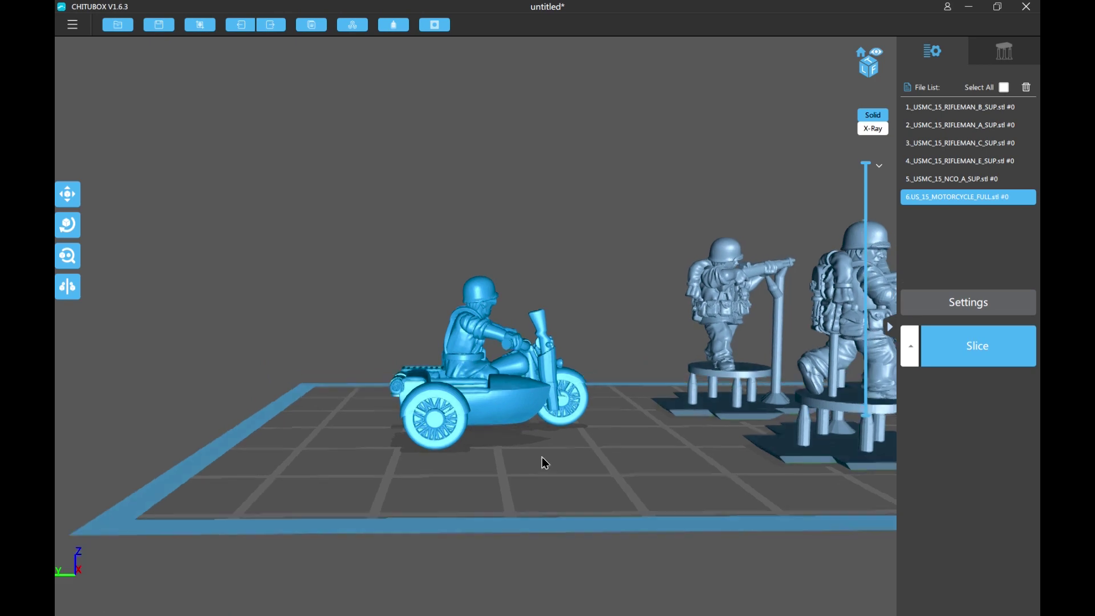
{"action": "left_click_drag", "start_coordinate": [545, 463], "coordinate": [446, 326]}
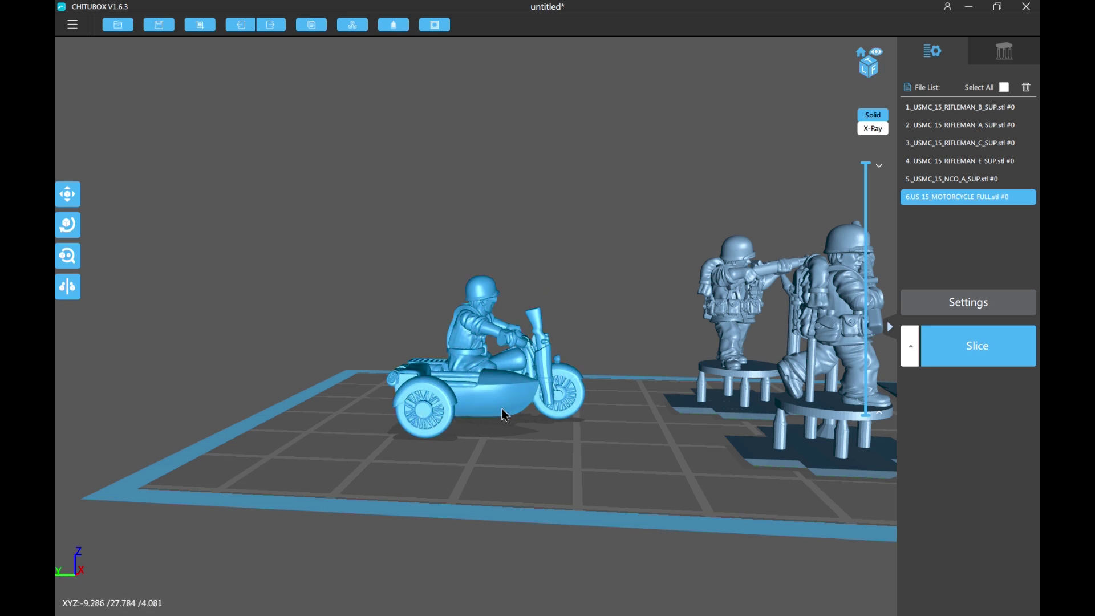
{"action": "left_click_drag", "start_coordinate": [505, 414], "coordinate": [487, 421]}
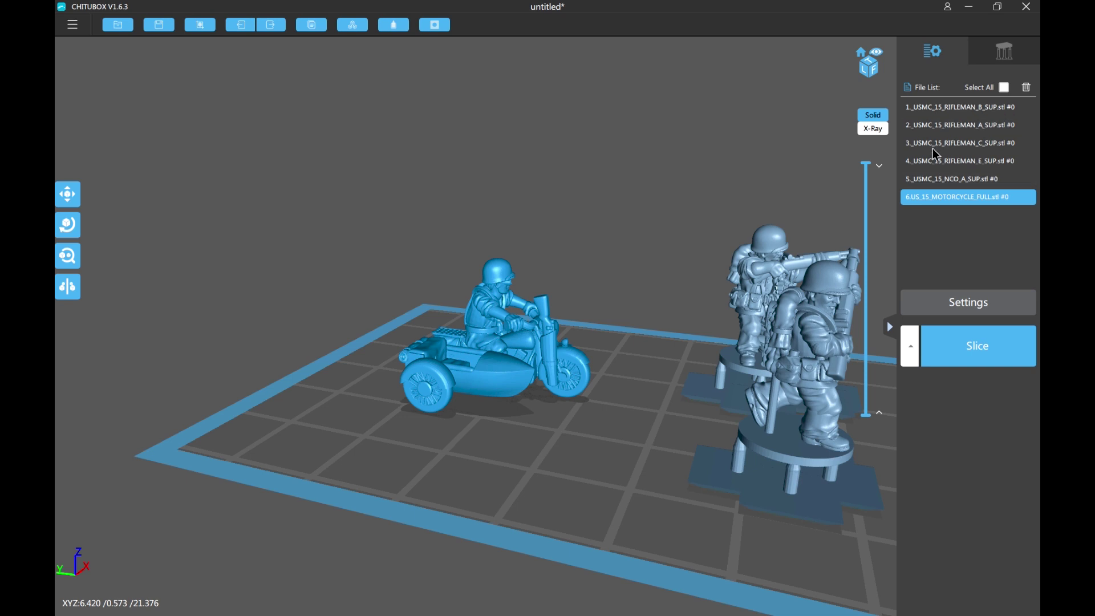
{"action": "left_click", "coordinate": [997, 61]}
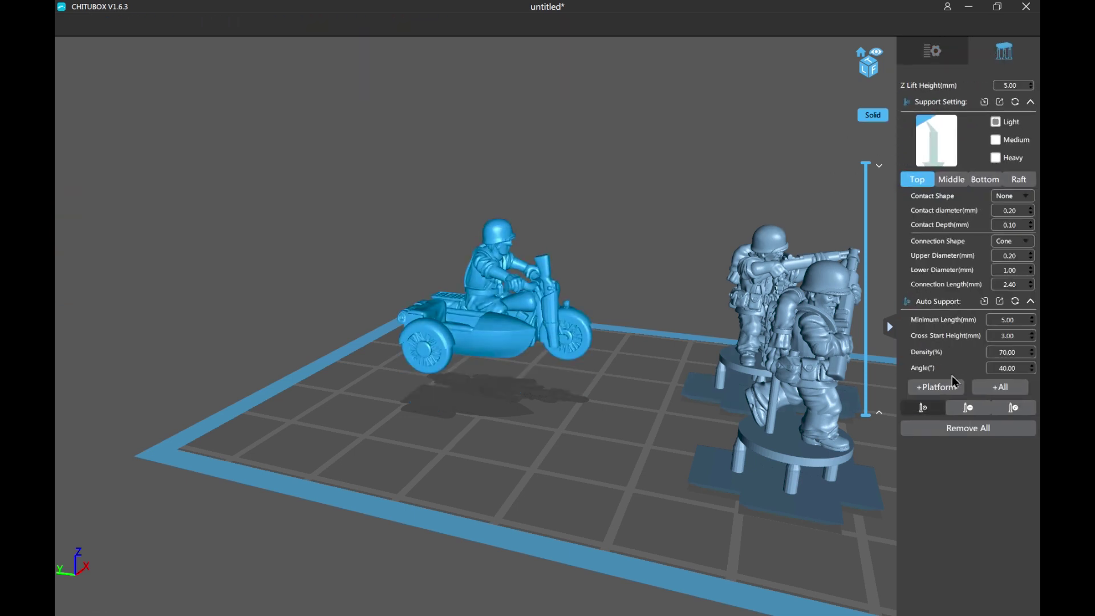
Auto-generate supports and a raft for the motorcycle, then inspect them from under the plate.
{"action": "left_click", "coordinate": [994, 389]}
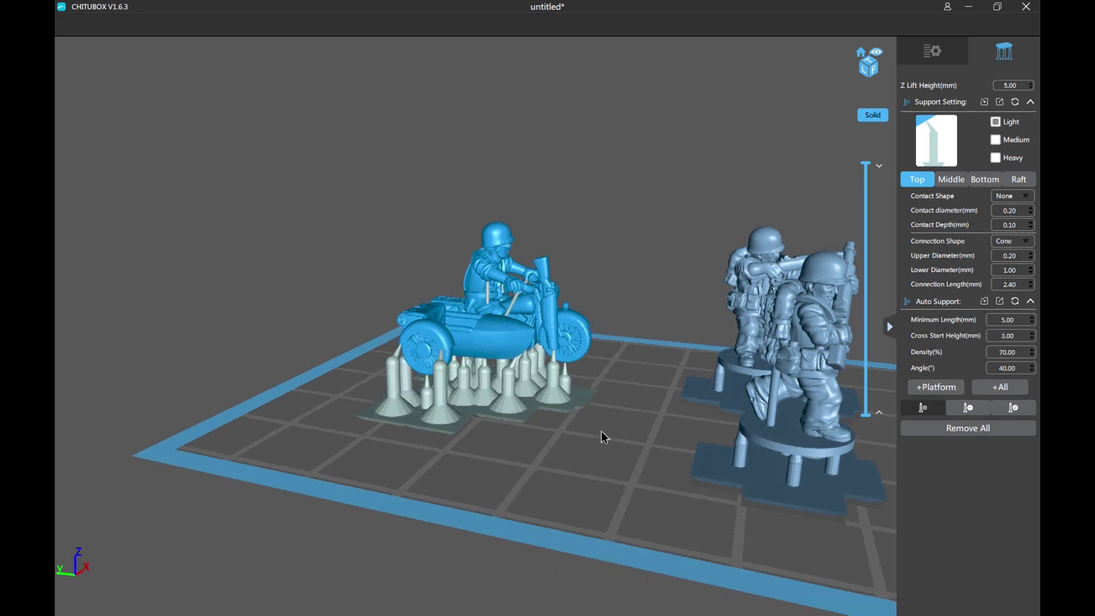
{"action": "mouse_move", "coordinate": [605, 437]}
{"action": "left_mouse_down"}
{"action": "mouse_move", "coordinate": [653, 381]}
{"action": "mouse_move", "coordinate": [692, 415]}
{"action": "mouse_move", "coordinate": [679, 388]}
{"action": "mouse_move", "coordinate": [613, 379]}
{"action": "mouse_move", "coordinate": [600, 442]}
{"action": "mouse_move", "coordinate": [552, 433]}
{"action": "mouse_move", "coordinate": [592, 440]}
{"action": "mouse_move", "coordinate": [609, 426]}
{"action": "left_mouse_up"}
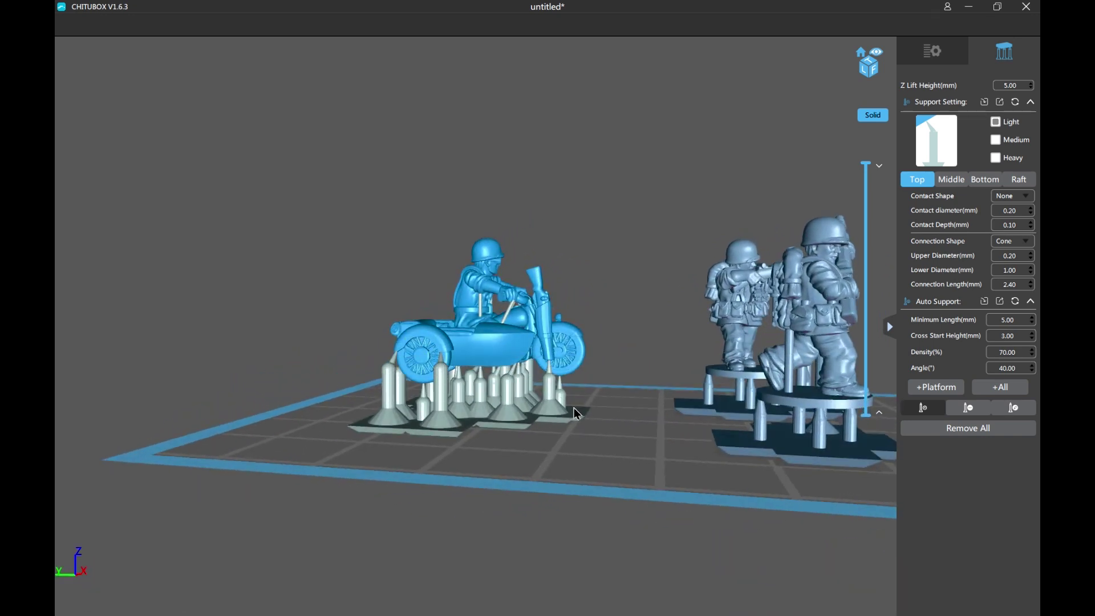
{"action": "left_click_drag", "start_coordinate": [573, 409], "coordinate": [566, 378]}
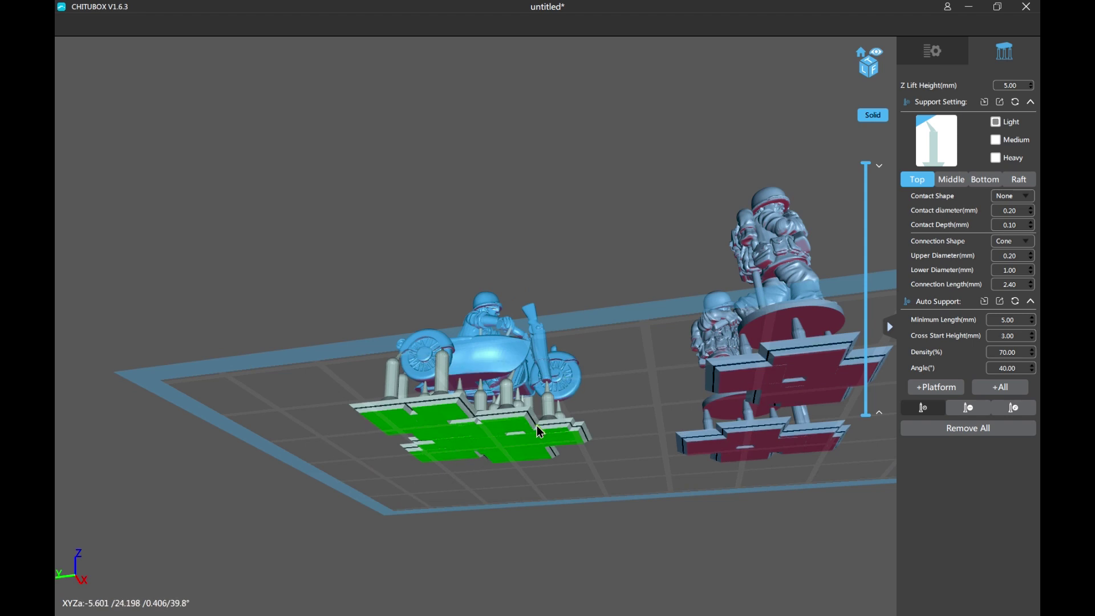
Add a heavy-thickness manual support under the motorcycle's underside.
{"action": "left_click_drag", "start_coordinate": [537, 426], "coordinate": [594, 399]}
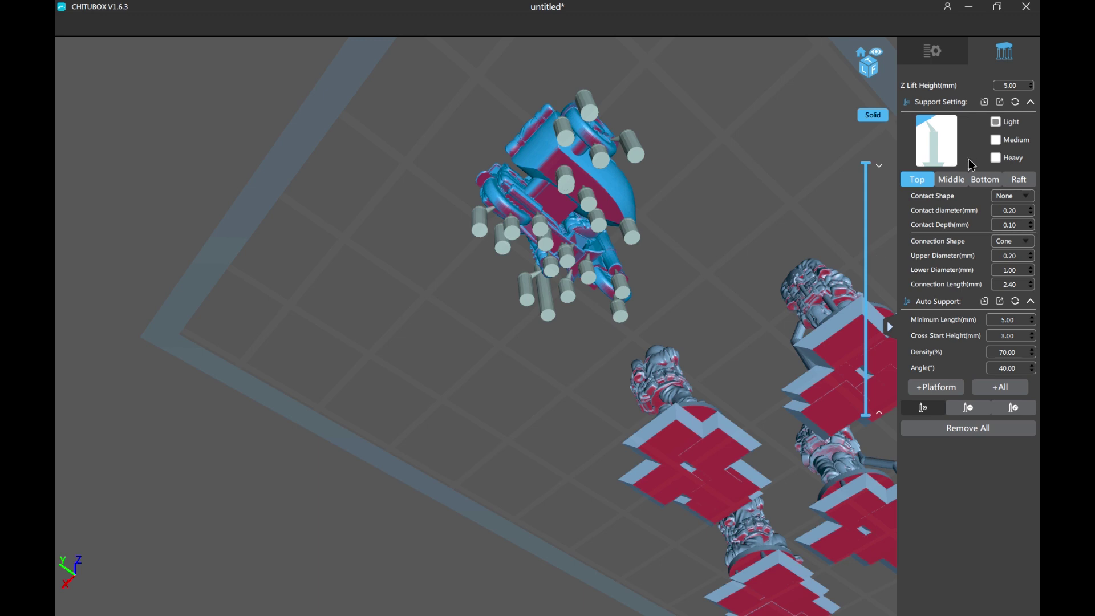
{"action": "left_click", "coordinate": [996, 158]}
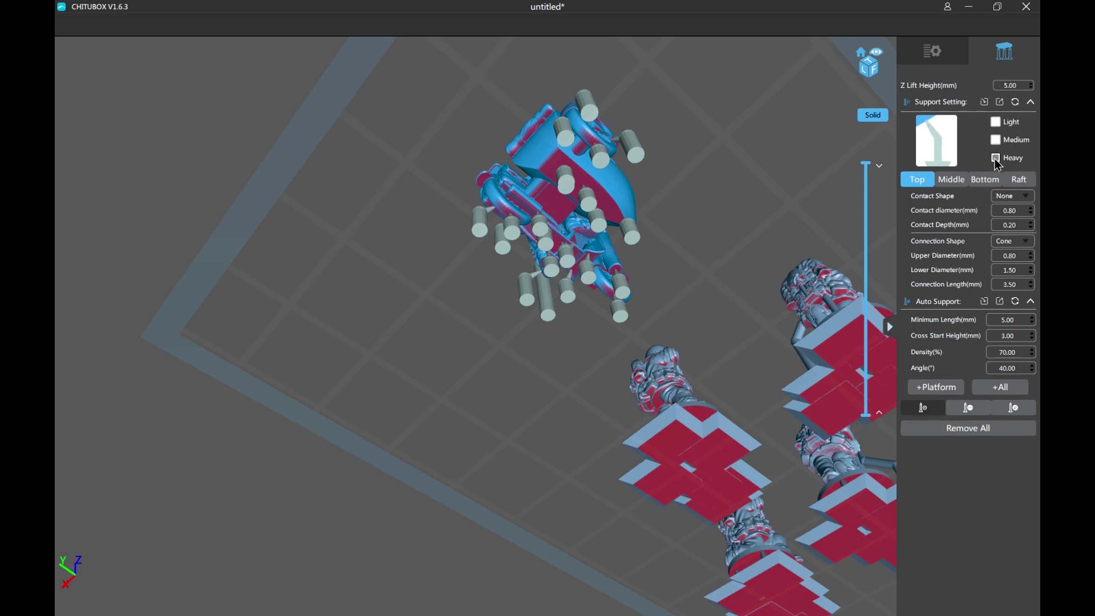
{"action": "left_click", "coordinate": [552, 210]}
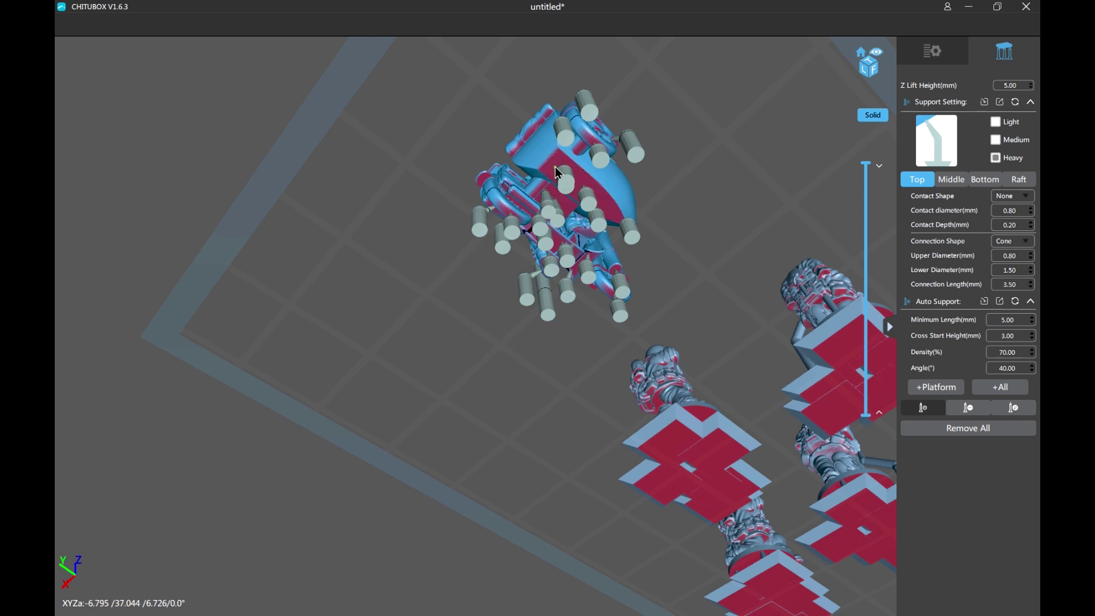
{"action": "right_click_drag", "start_coordinate": [549, 163], "coordinate": [532, 286]}
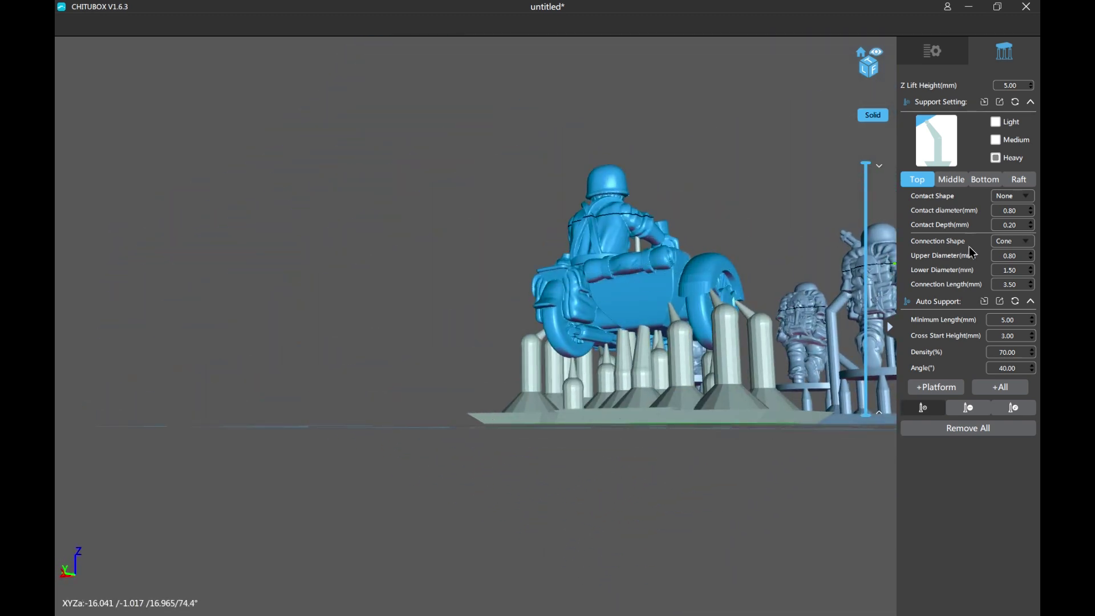
Add two light-thickness supports under the motorcycle near its edge.
{"action": "left_click", "coordinate": [996, 139]}
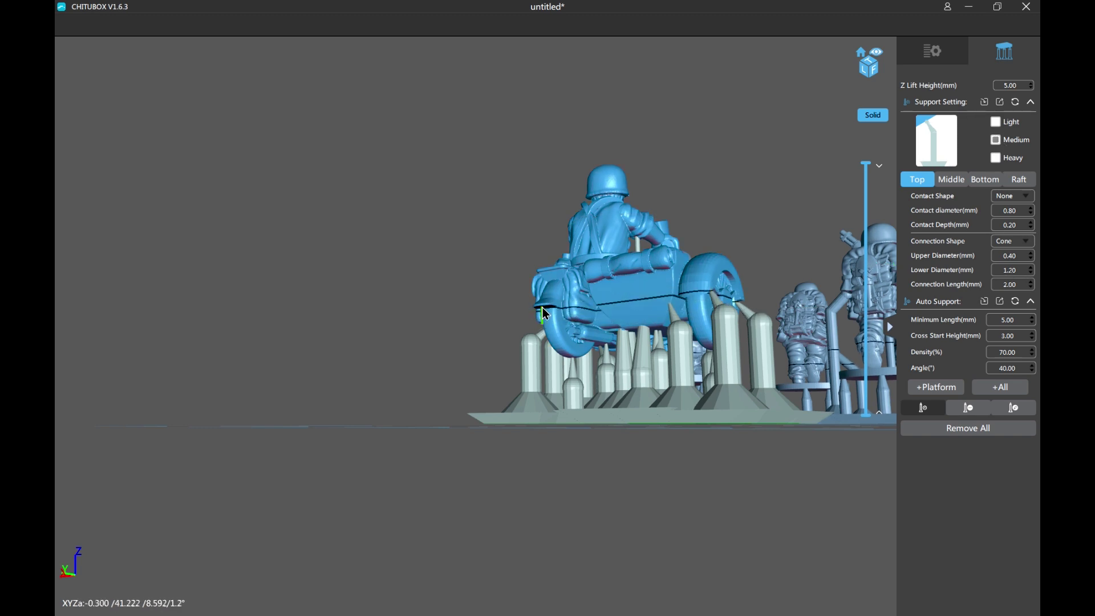
{"action": "right_click_drag", "start_coordinate": [639, 393], "coordinate": [588, 230]}
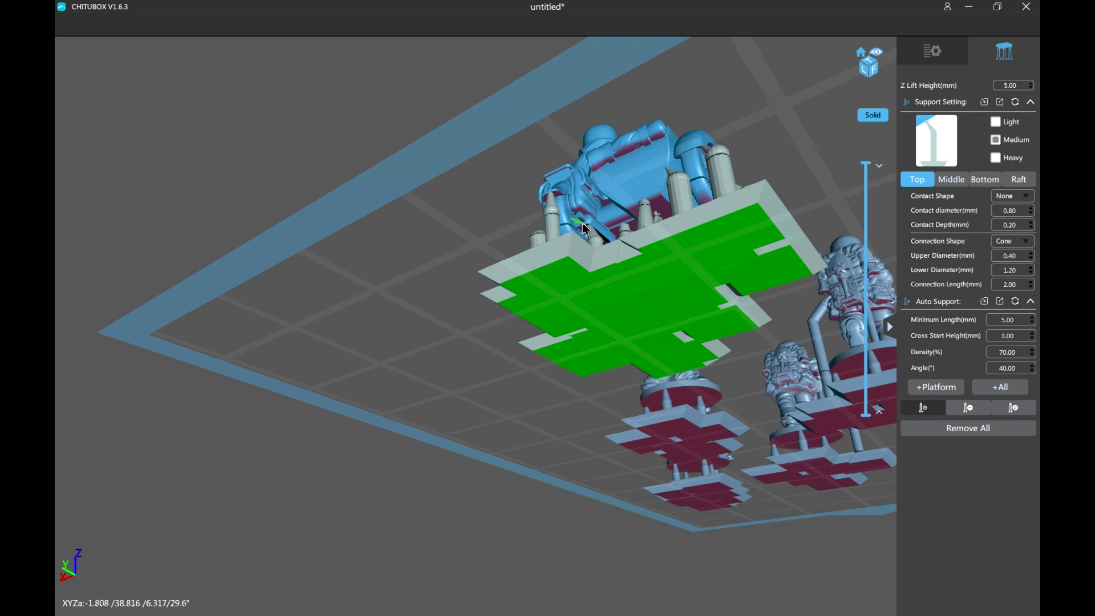
{"action": "right_click_drag", "start_coordinate": [584, 226], "coordinate": [587, 264]}
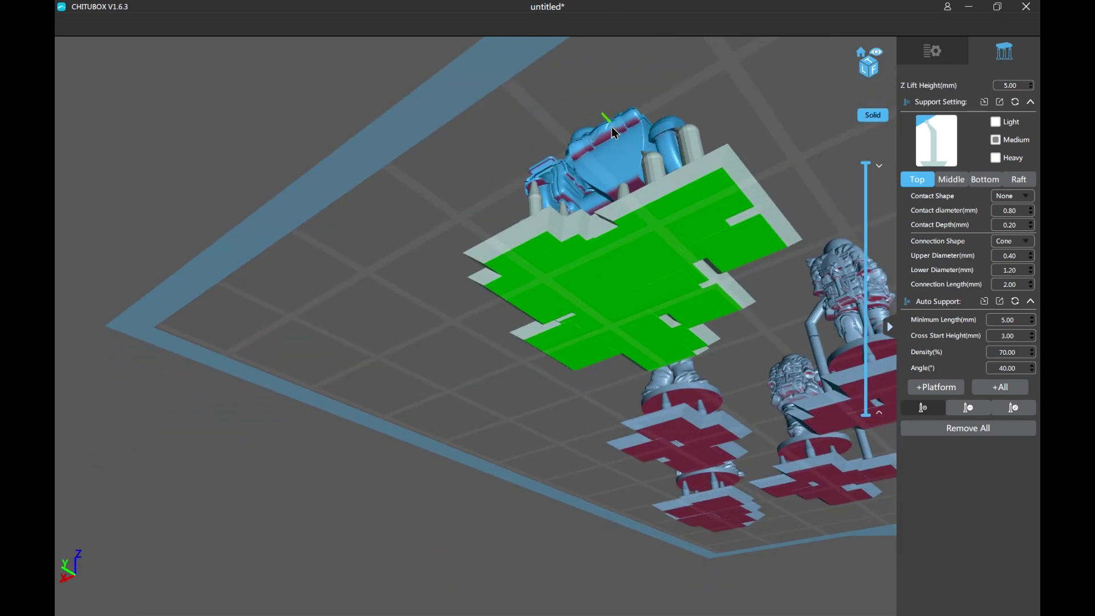
{"action": "left_click", "coordinate": [999, 123]}
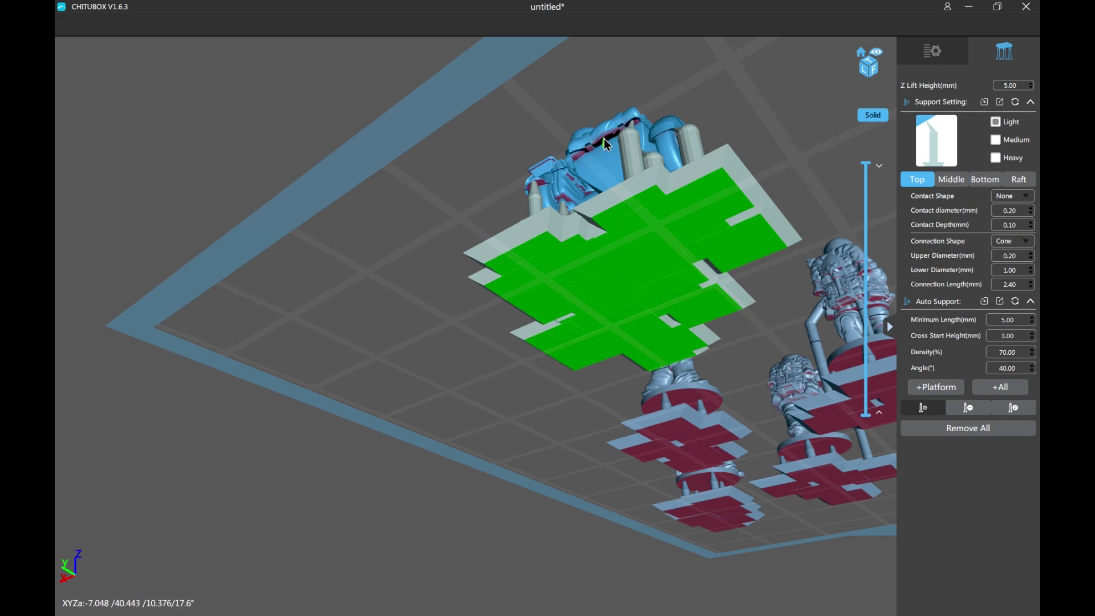
{"action": "left_click", "coordinate": [604, 139]}
{"action": "left_click", "coordinate": [584, 149]}
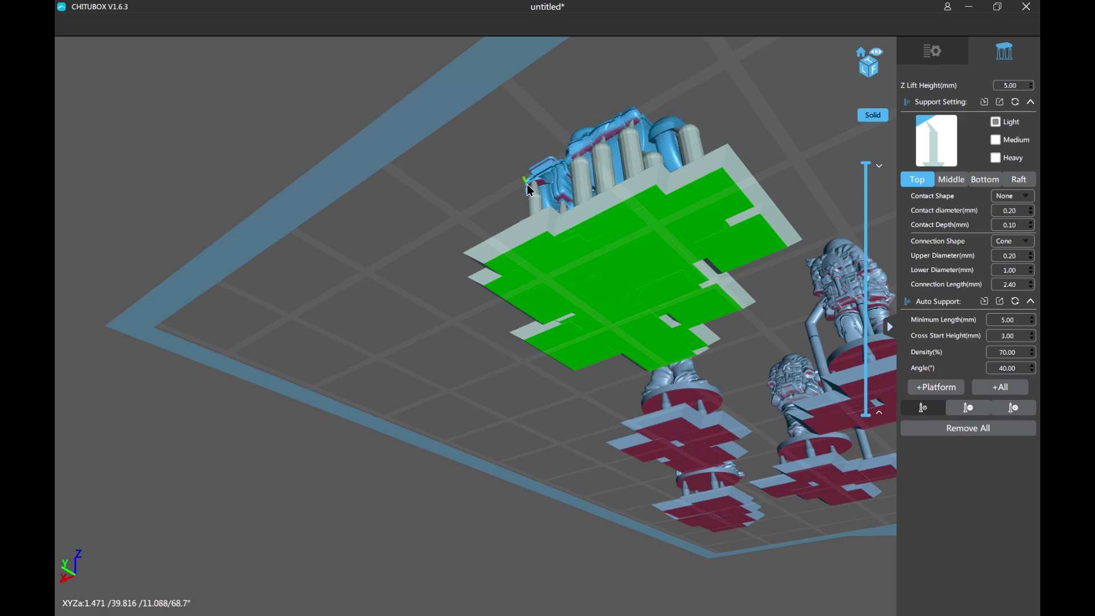
{"action": "right_click_drag", "start_coordinate": [528, 188], "coordinate": [444, 374]}
Zoom out over the whole plate and return to the six-model file list.
{"action": "scroll", "coordinate": [483, 311], "scroll_direction": "down", "scroll_amount": 5}
{"action": "right_click_drag", "start_coordinate": [576, 342], "coordinate": [502, 326]}
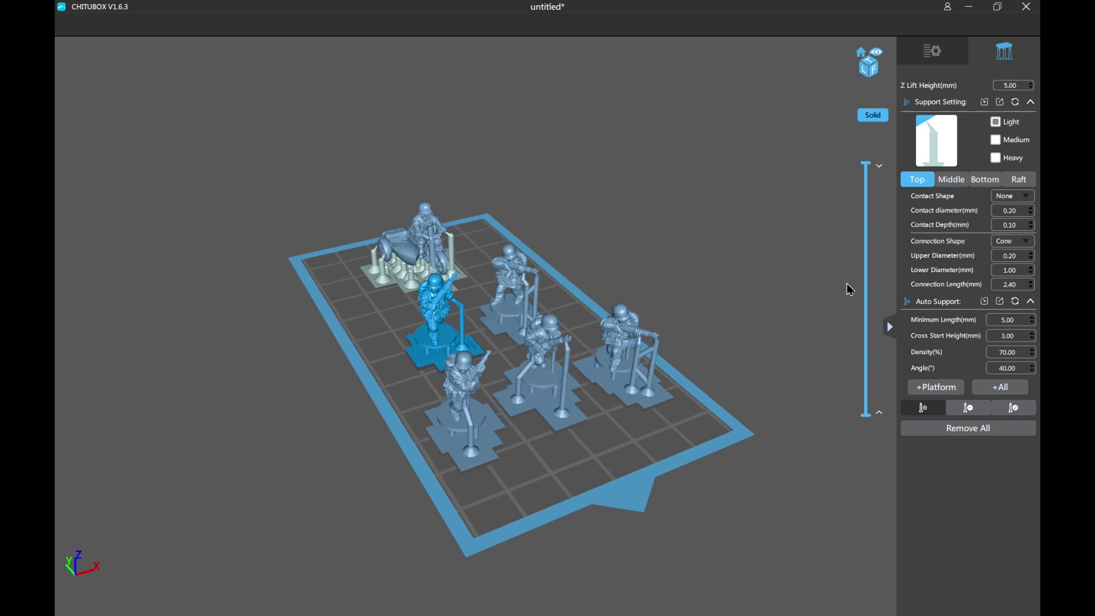
{"action": "left_click", "coordinate": [934, 53]}
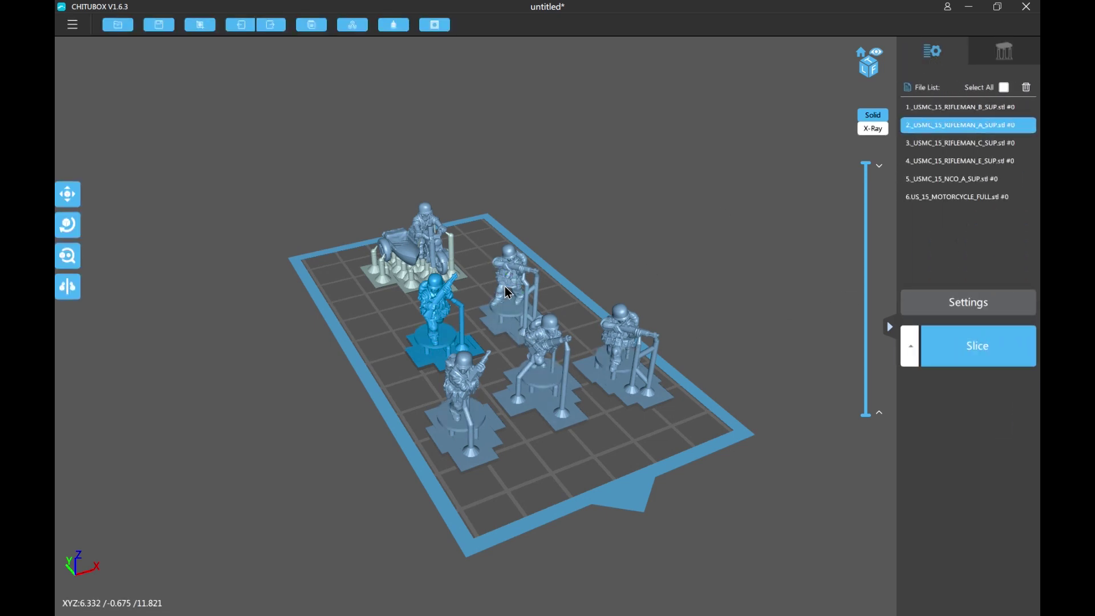
{"action": "left_click", "coordinate": [961, 107]}
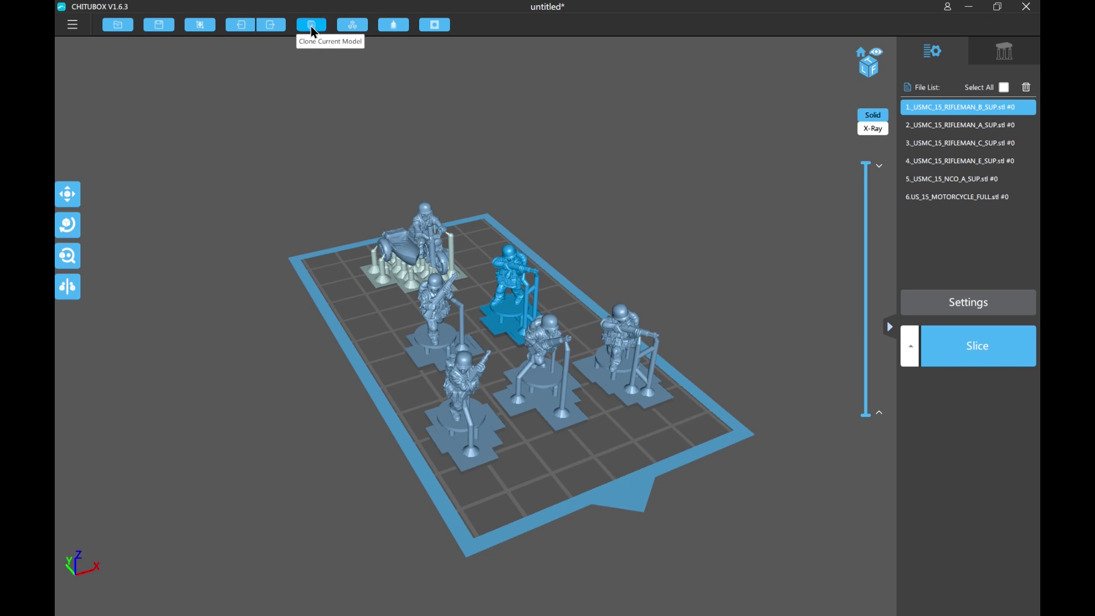
Clone rifleman B and place the copy on the build plate.
{"action": "left_click", "coordinate": [312, 26]}
{"action": "mouse_move", "coordinate": [342, 225]}
{"action": "left_mouse_down"}
{"action": "mouse_move", "coordinate": [460, 246]}
{"action": "mouse_move", "coordinate": [497, 237]}
{"action": "left_mouse_up"}
{"action": "left_click", "coordinate": [455, 380]}
{"action": "mouse_move", "coordinate": [454, 380]}
{"action": "right_mouse_down"}
{"action": "mouse_move", "coordinate": [587, 359]}
{"action": "mouse_move", "coordinate": [682, 364]}
{"action": "mouse_move", "coordinate": [454, 375]}
{"action": "right_mouse_up"}
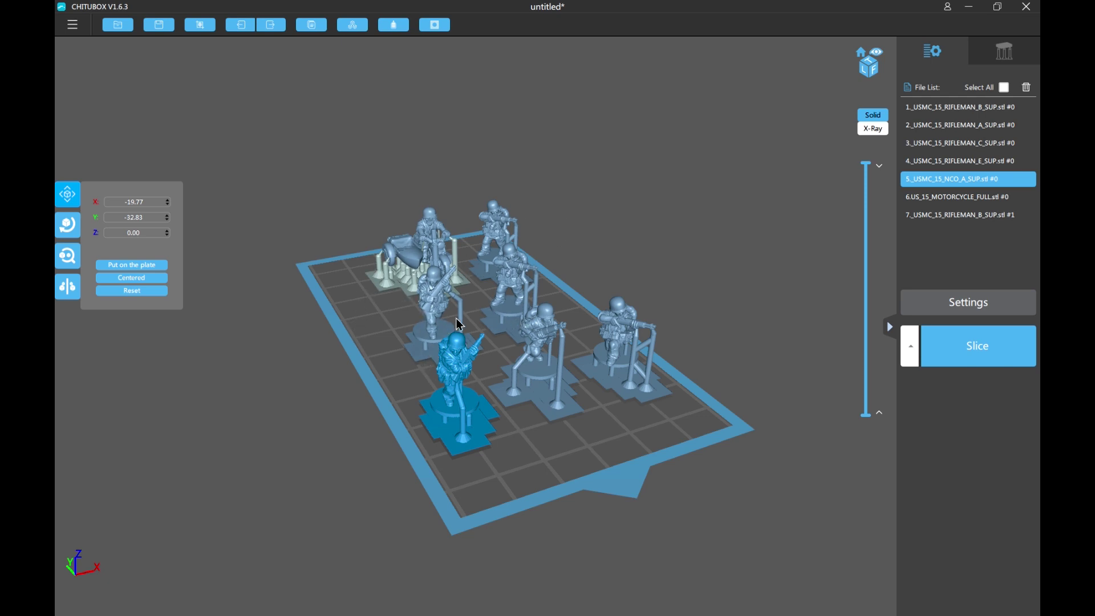
Select rifleman E and A and orbit the plate to check the seven-model layout.
{"action": "left_click", "coordinate": [547, 411]}
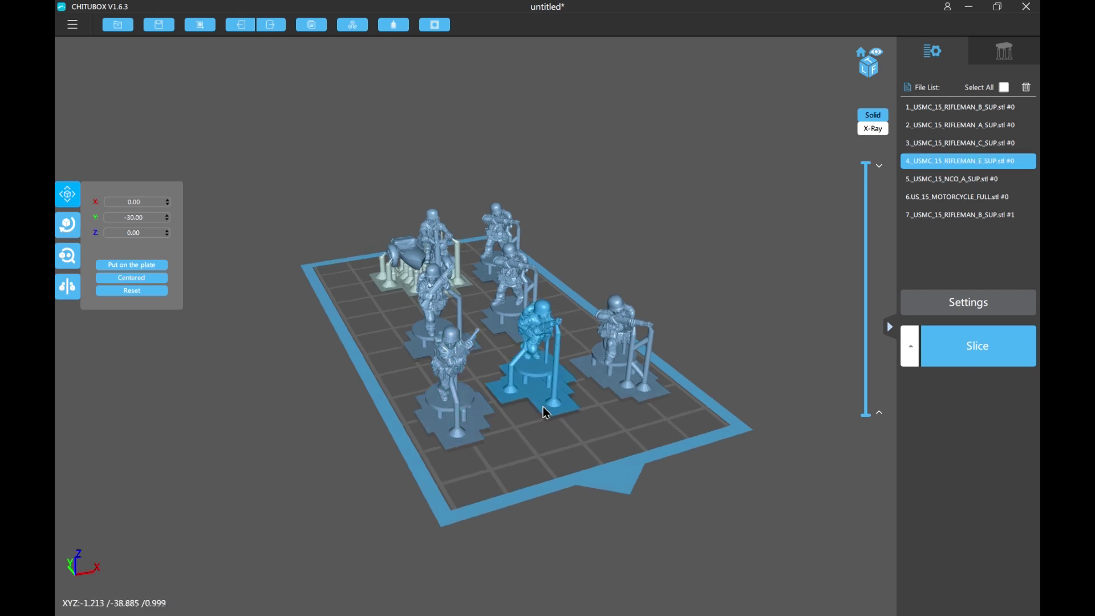
{"action": "right_click_drag", "start_coordinate": [543, 406], "coordinate": [604, 411]}
{"action": "left_click", "coordinate": [497, 338]}
{"action": "right_click_drag", "start_coordinate": [497, 339], "coordinate": [447, 285]}
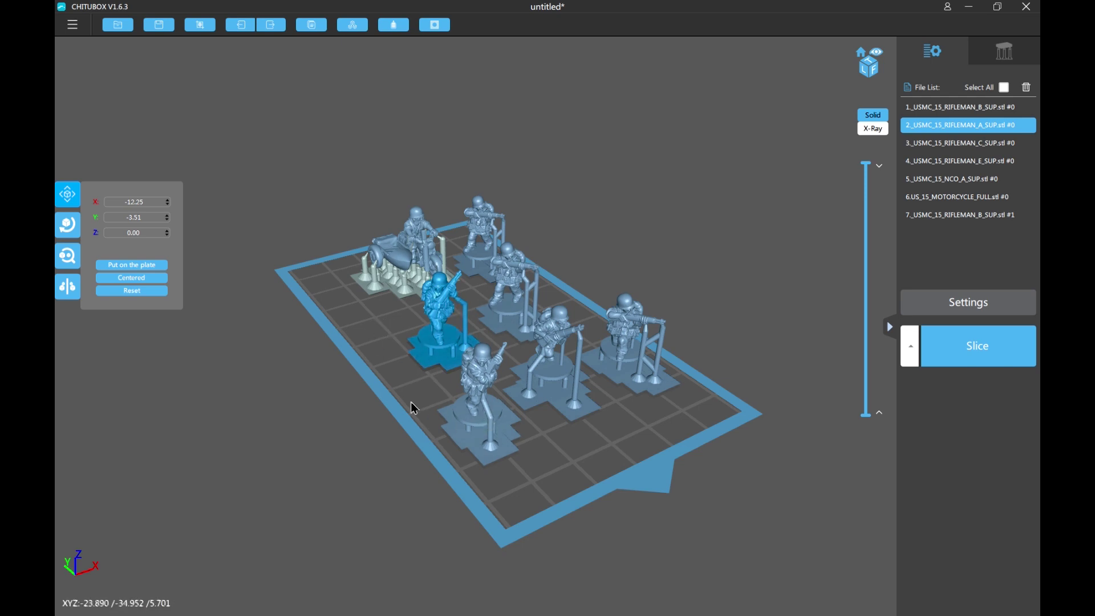
{"action": "right_click_drag", "start_coordinate": [541, 464], "coordinate": [569, 467]}
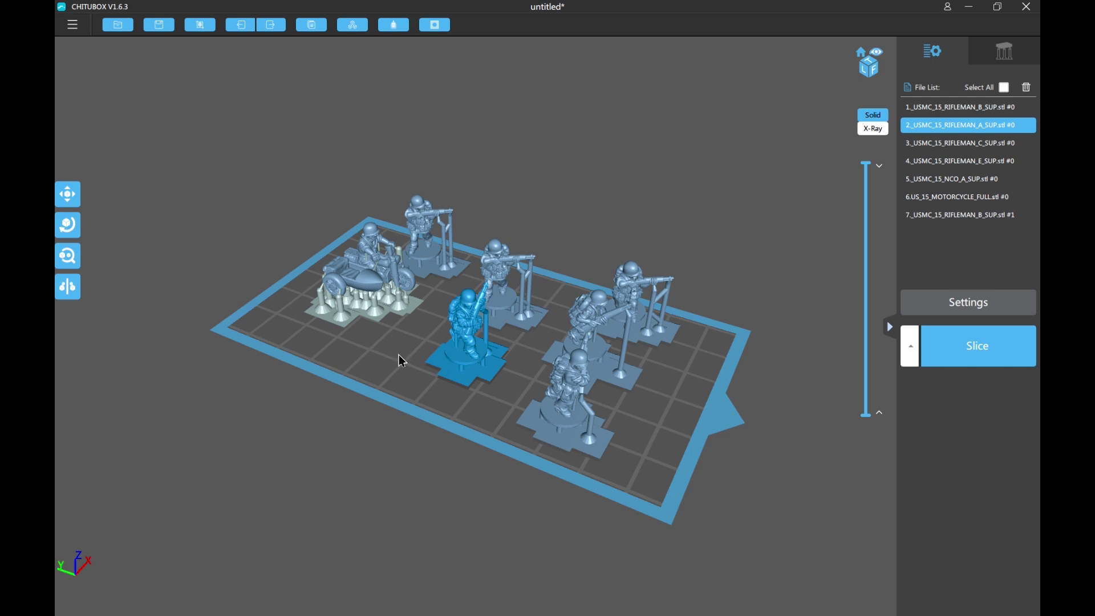
{"action": "scroll", "coordinate": [495, 406], "scroll_direction": "up", "scroll_amount": 1}
{"action": "left_click_drag", "start_coordinate": [494, 402], "coordinate": [485, 395]}
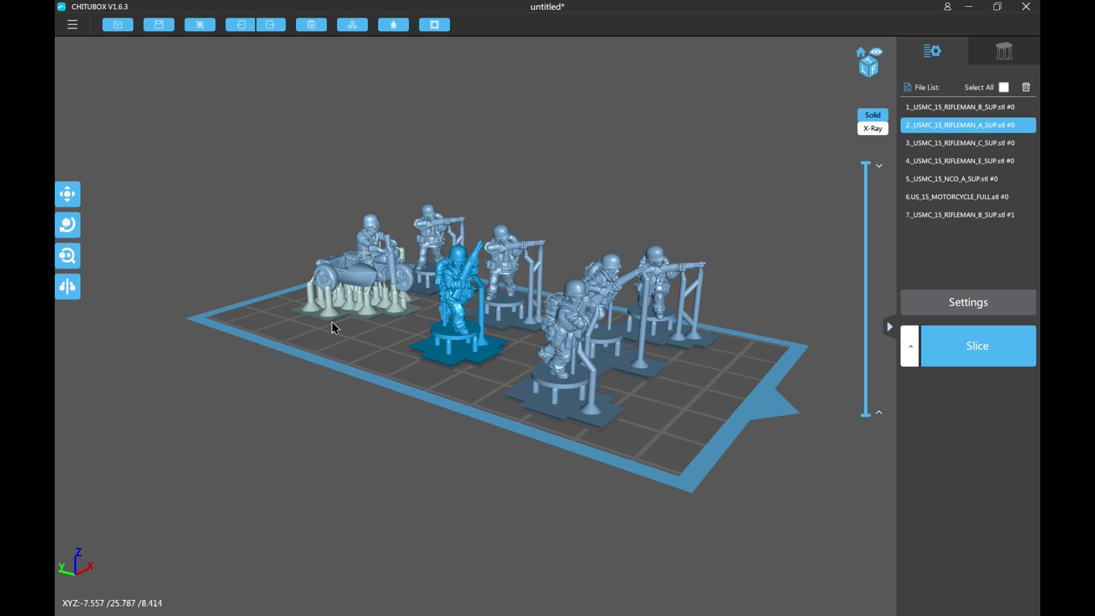
{"action": "left_click_drag", "start_coordinate": [349, 361], "coordinate": [379, 358]}
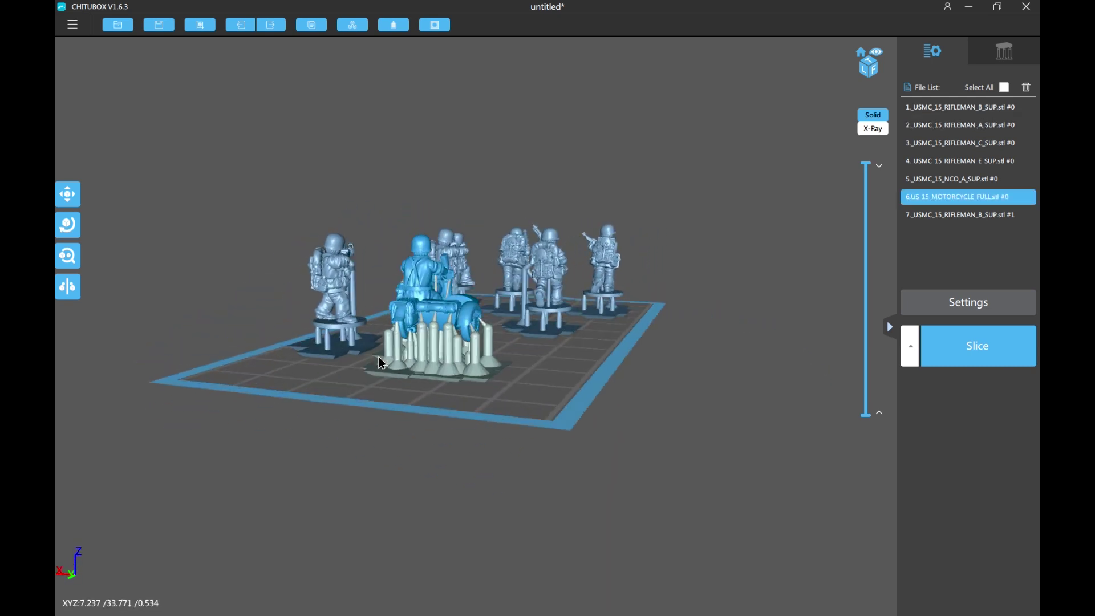
{"action": "left_click_drag", "start_coordinate": [474, 322], "coordinate": [476, 384]}
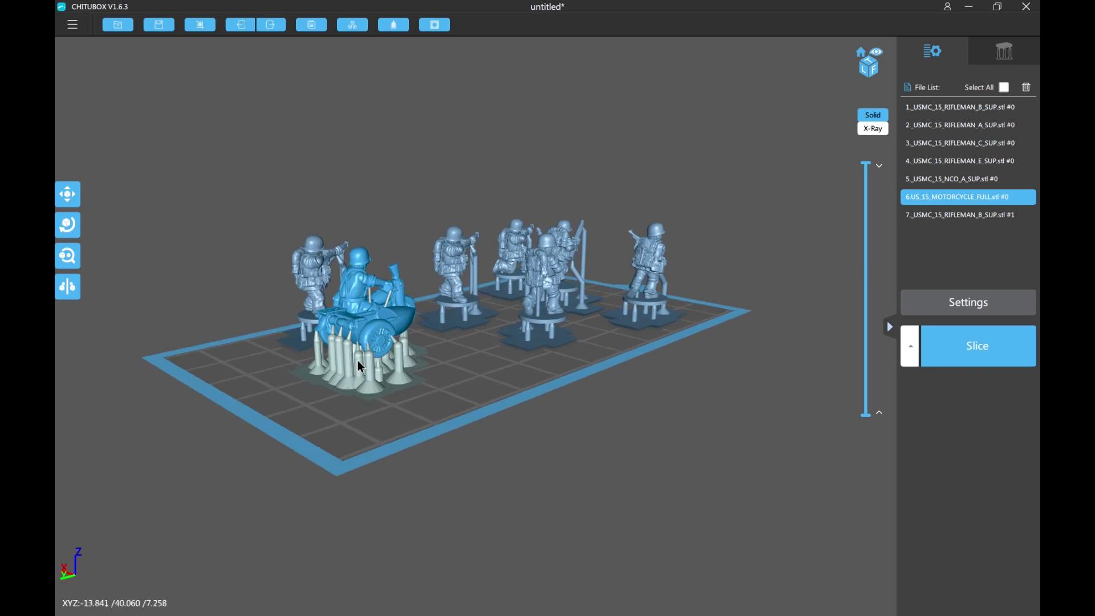
{"action": "left_click_drag", "start_coordinate": [360, 366], "coordinate": [323, 296]}
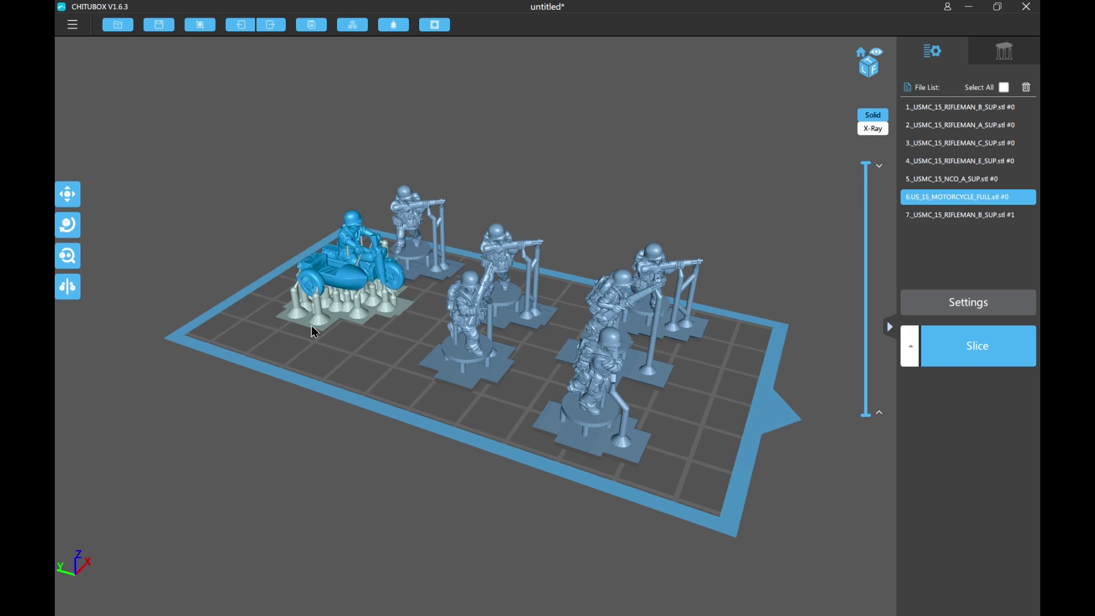
{"action": "left_click_drag", "start_coordinate": [354, 336], "coordinate": [484, 314]}
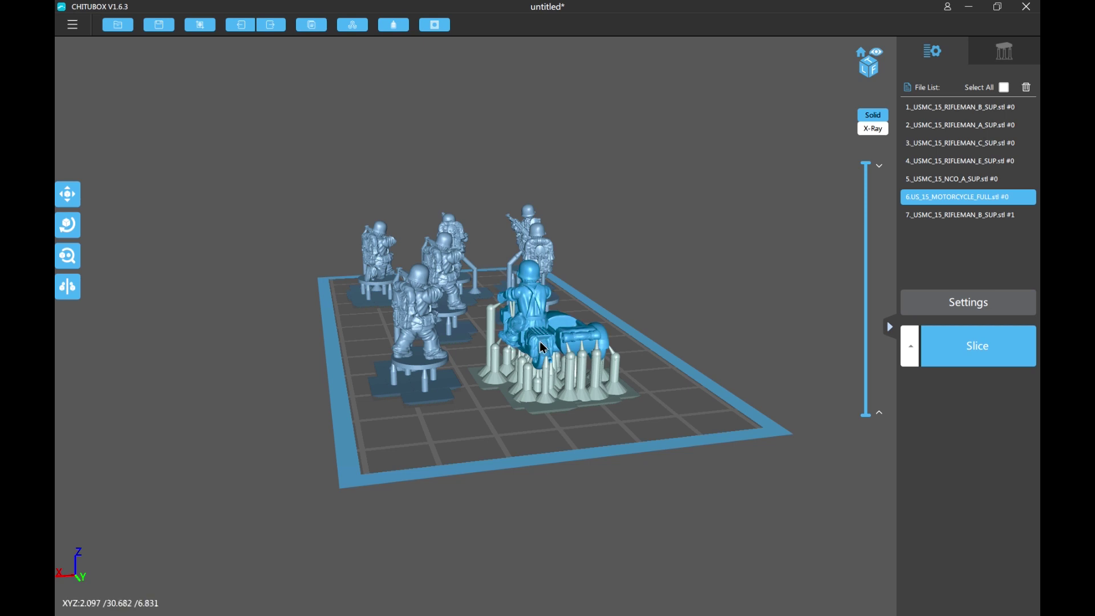
{"action": "left_click_drag", "start_coordinate": [557, 403], "coordinate": [302, 331]}
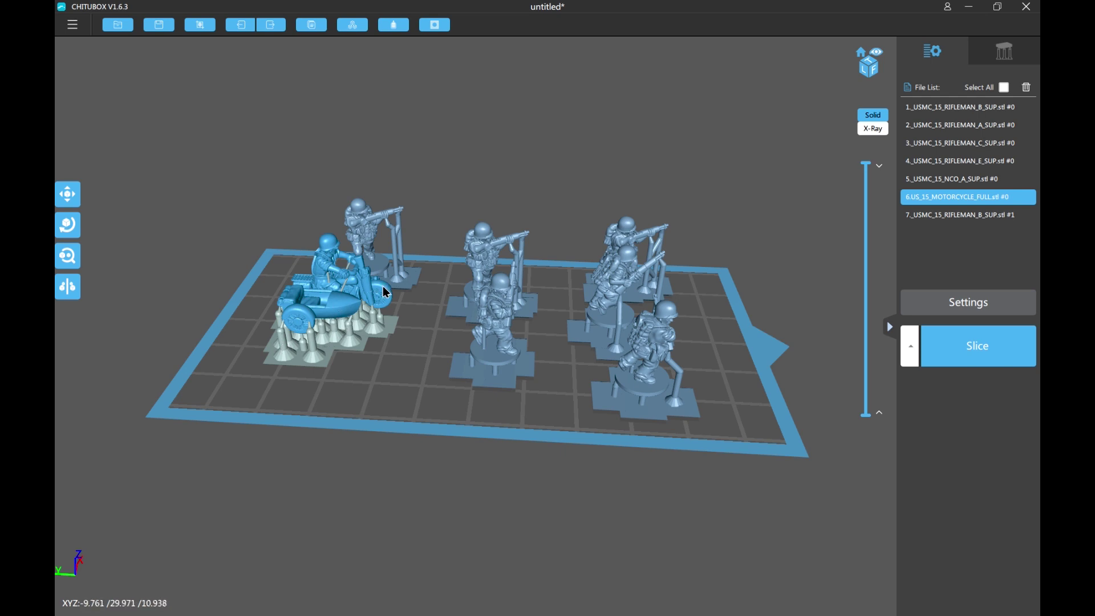
{"action": "mouse_move", "coordinate": [379, 341]}
{"action": "right_mouse_down"}
{"action": "mouse_move", "coordinate": [439, 320]}
{"action": "mouse_move", "coordinate": [391, 355]}
{"action": "right_mouse_up"}
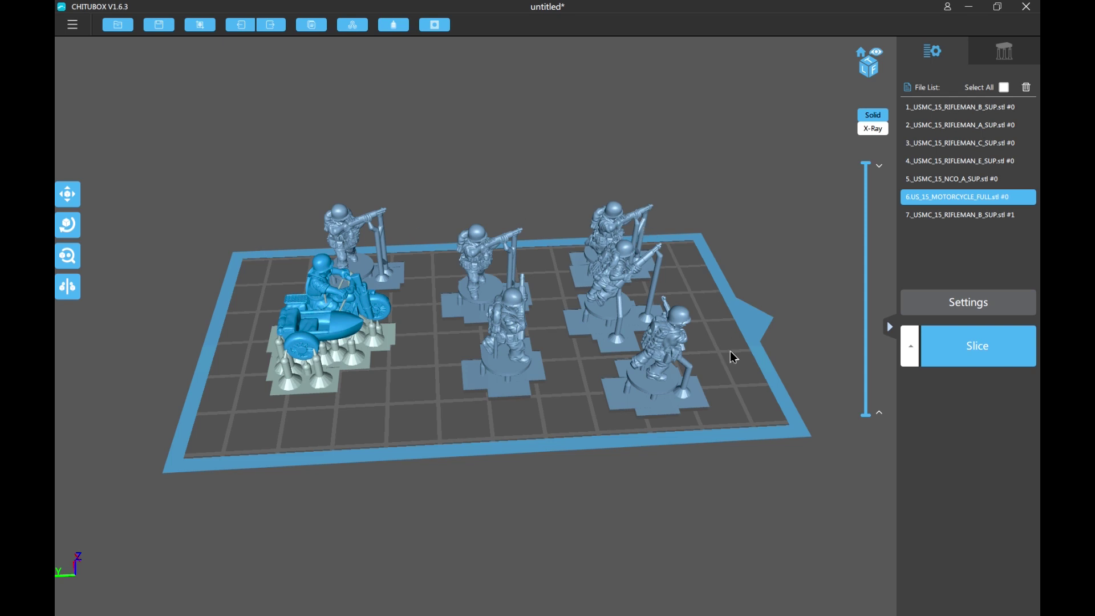
Slice the plate for the ELEGOO MARS, giving a 1h47m5s estimate using 5.8 ml resin.
{"action": "left_click", "coordinate": [73, 25]}
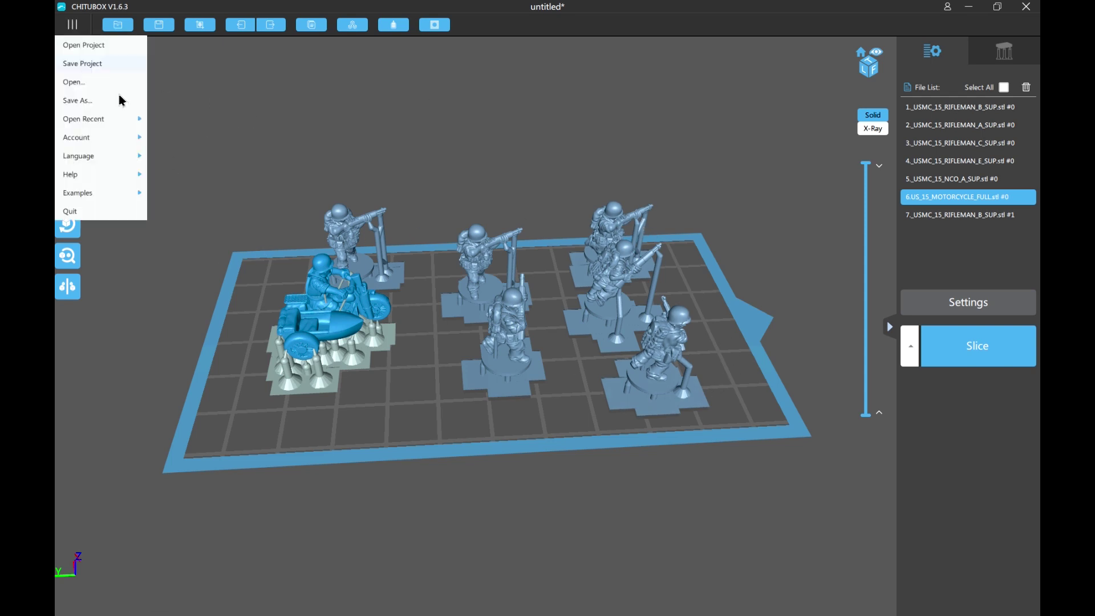
{"action": "left_click", "coordinate": [377, 133]}
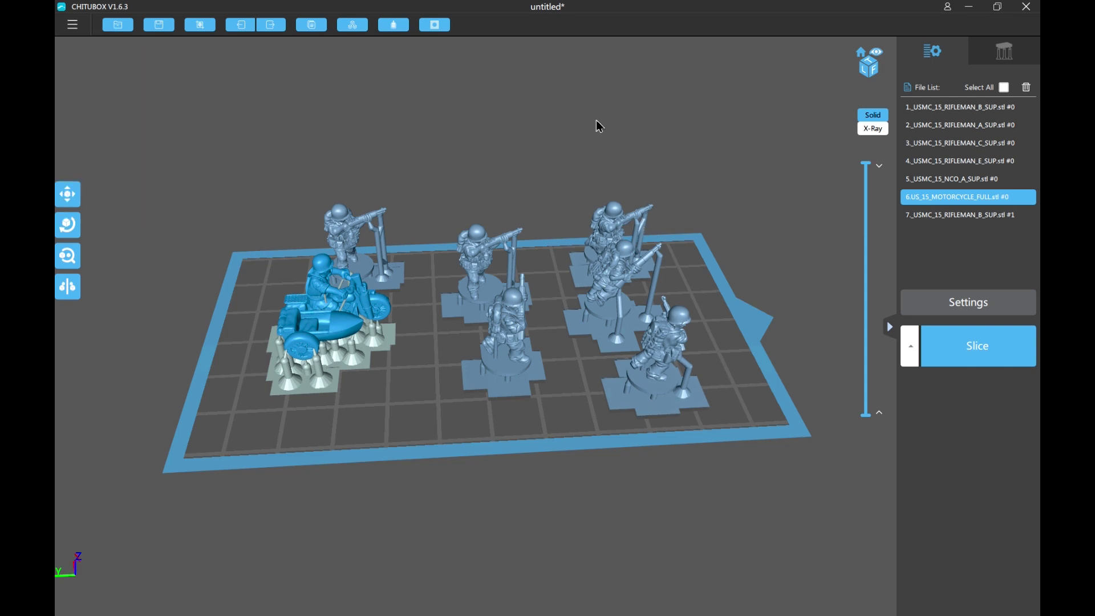
{"action": "left_click", "coordinate": [948, 359]}
{"action": "left_click_drag", "start_coordinate": [867, 170], "coordinate": [898, 122]}
{"action": "left_click", "coordinate": [971, 351]}
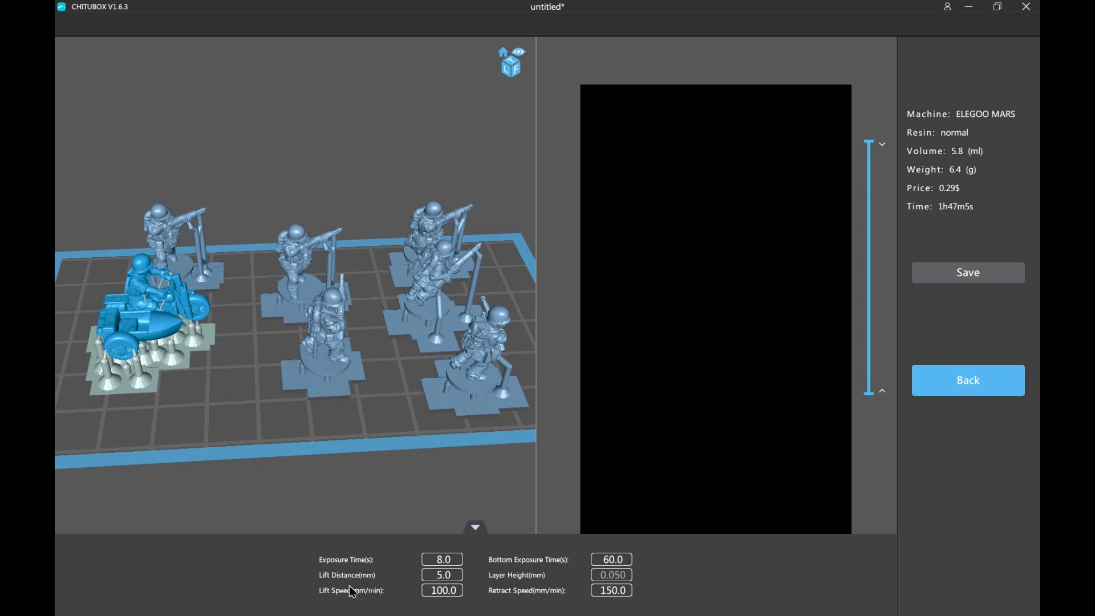
Change the Lift Speed value to 60.
{"action": "left_click_drag", "start_coordinate": [458, 593], "coordinate": [431, 597]}
{"action": "type", "text": "60"}
{"action": "key", "text": "Tab"}
Set Bottom Exposure Time to 80 and Retract Speed to 100, then step through the layer preview.
{"action": "left_click", "coordinate": [611, 562]}
{"action": "key", "text": "BackSpace"}
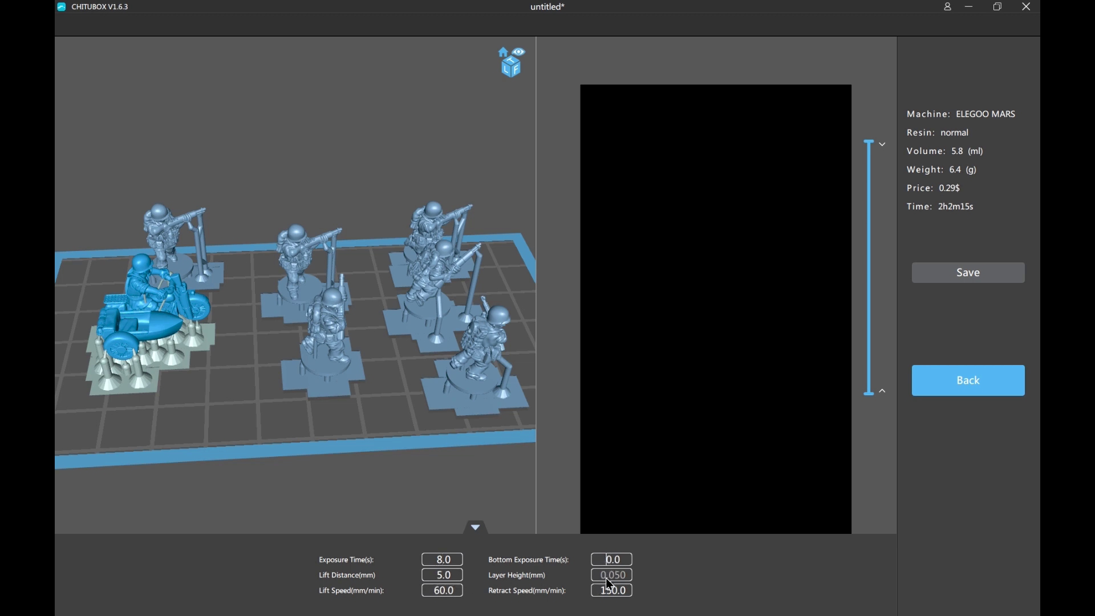
{"action": "type", "text": "80"}
{"action": "key", "text": "BackSpace"}
{"action": "key", "text": "BackSpace"}
{"action": "type", "text": "0"}
{"action": "mouse_move", "coordinate": [889, 207]}
{"action": "left_click_drag", "start_coordinate": [872, 146], "coordinate": [862, 445]}
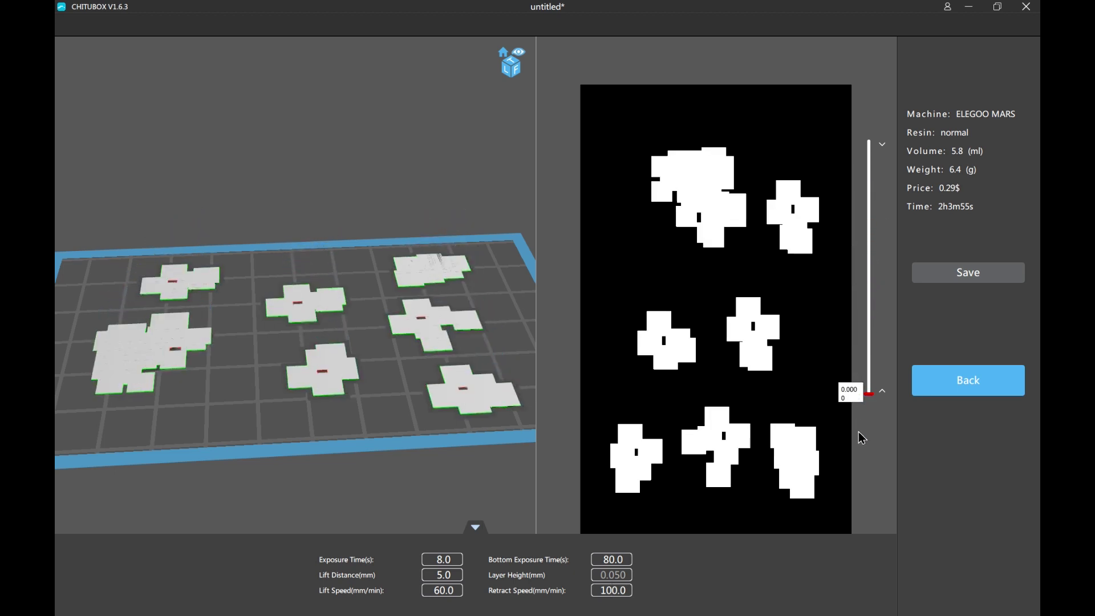
{"action": "left_click_drag", "start_coordinate": [865, 402], "coordinate": [867, 141]}
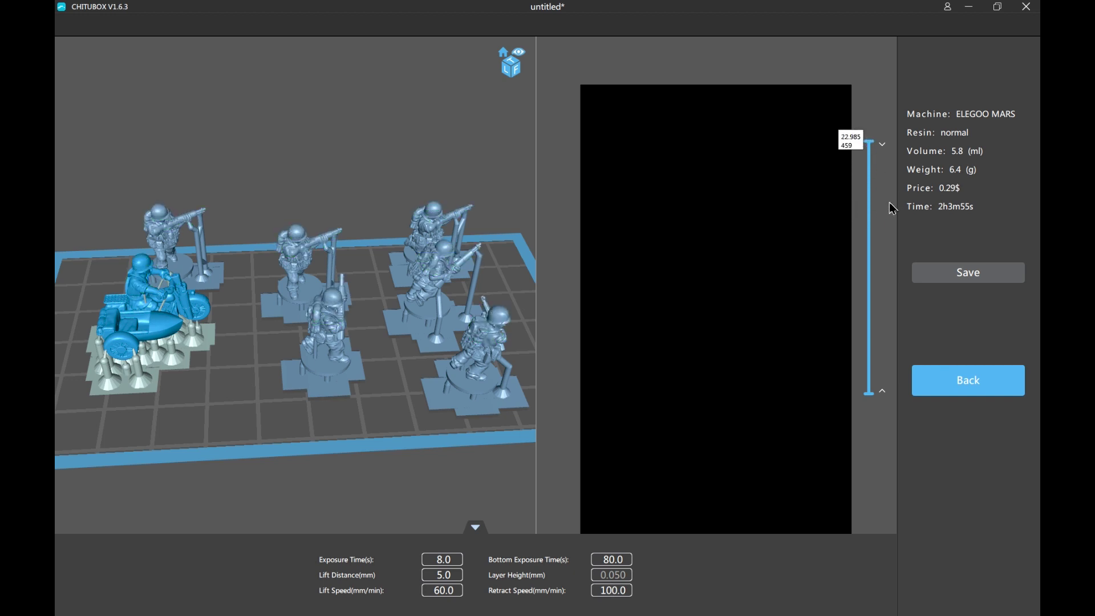
Save the sliced file as 'AMGAS TEst 1' keeping the .cbddlp extension.
{"action": "left_click", "coordinate": [969, 275]}
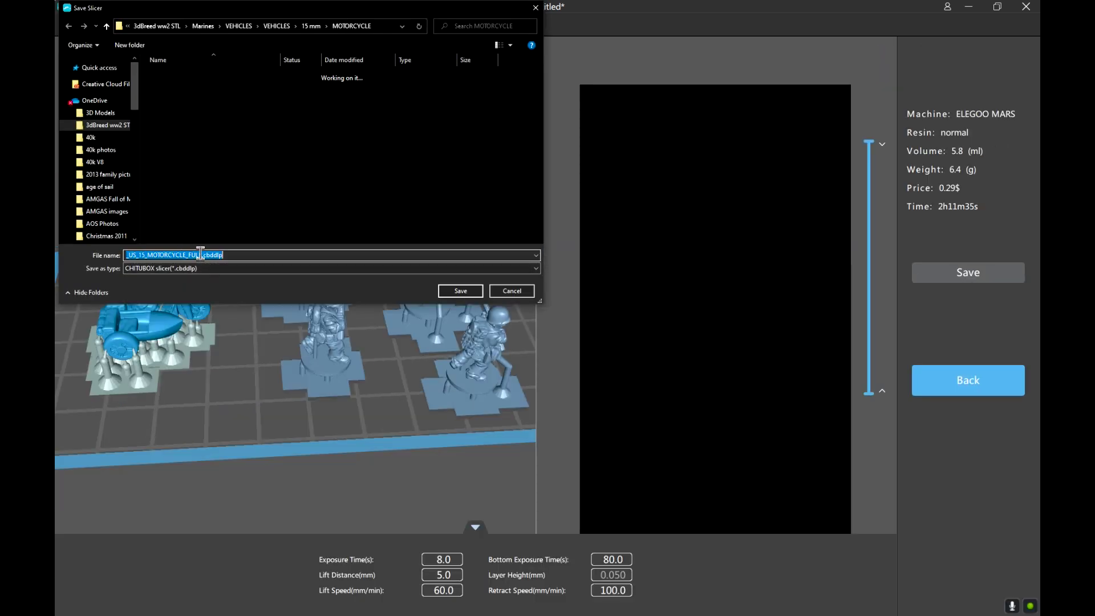
{"action": "left_click_drag", "start_coordinate": [201, 254], "coordinate": [90, 251]}
{"action": "type", "text": "AMGAS"}
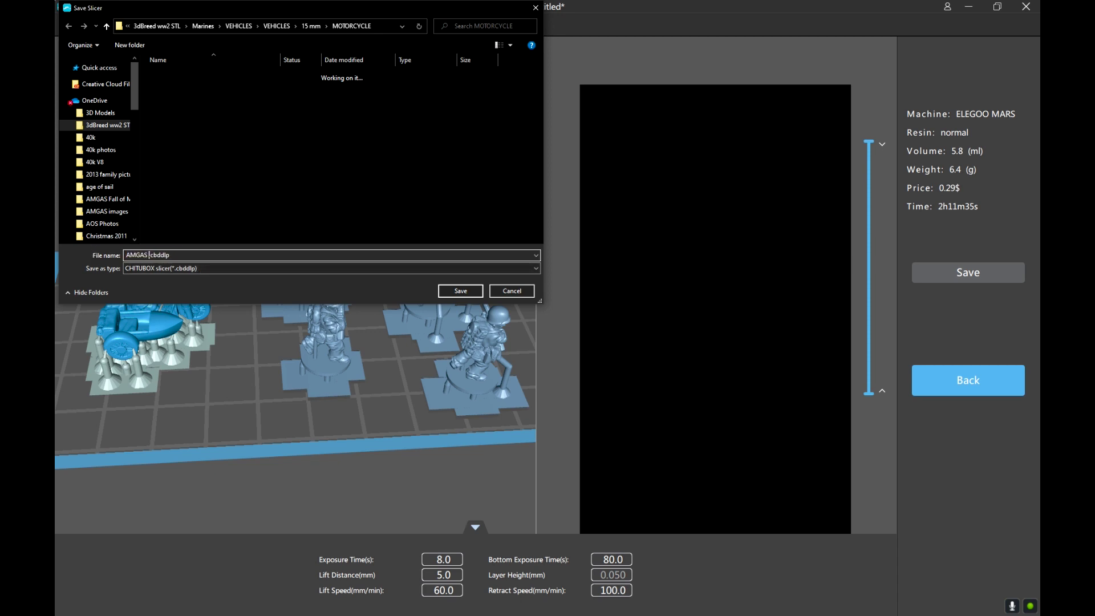
{"action": "type", "text": " TEst 1"}
{"action": "left_click", "coordinate": [459, 290]}
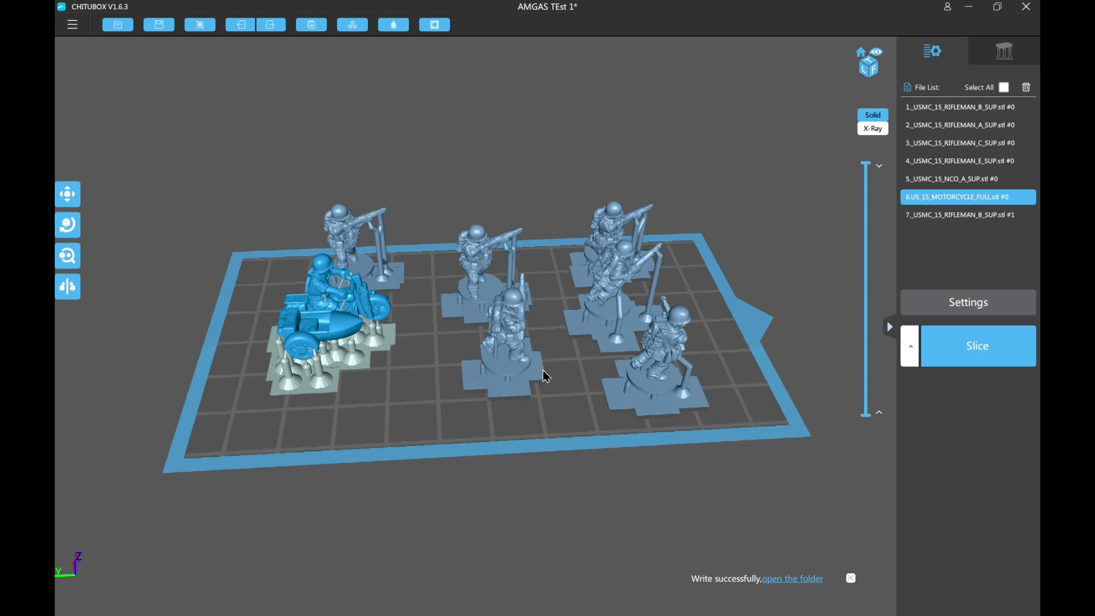
Once the file is written, orbit around the plate and select the Rifleman A figure to inspect it.
{"action": "mouse_move", "coordinate": [547, 370]}
{"action": "right_mouse_down"}
{"action": "mouse_move", "coordinate": [480, 358]}
{"action": "mouse_move", "coordinate": [582, 359]}
{"action": "mouse_move", "coordinate": [476, 368]}
{"action": "mouse_move", "coordinate": [382, 348]}
{"action": "mouse_move", "coordinate": [422, 328]}
{"action": "mouse_move", "coordinate": [434, 351]}
{"action": "mouse_move", "coordinate": [514, 345]}
{"action": "mouse_move", "coordinate": [529, 361]}
{"action": "right_mouse_up"}
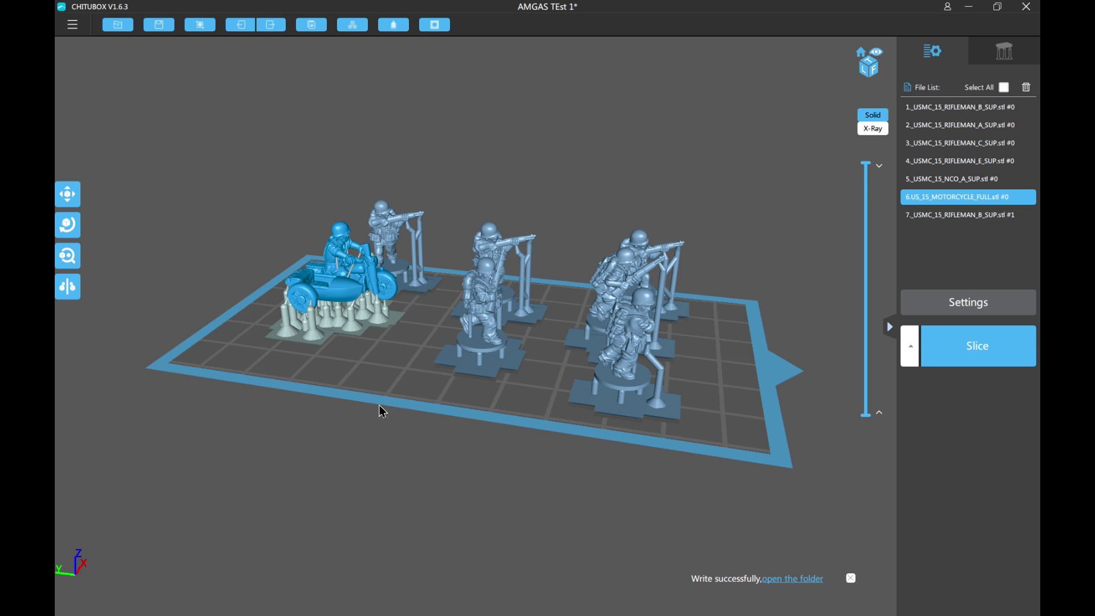
{"action": "left_click", "coordinate": [499, 356]}
{"action": "mouse_move", "coordinate": [498, 357]}
{"action": "right_mouse_down"}
{"action": "mouse_move", "coordinate": [442, 369]}
{"action": "mouse_move", "coordinate": [501, 343]}
{"action": "mouse_move", "coordinate": [518, 363]}
{"action": "right_mouse_up"}
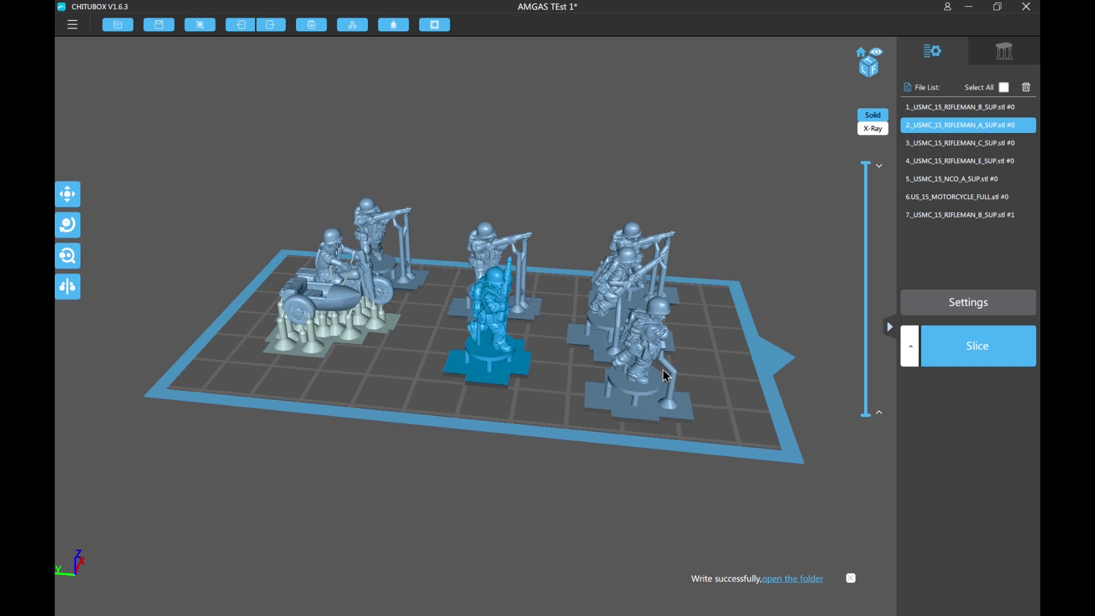
{"action": "mouse_move", "coordinate": [559, 408]}
{"action": "left_mouse_down"}
{"action": "mouse_move", "coordinate": [506, 379]}
{"action": "mouse_move", "coordinate": [479, 391]}
{"action": "mouse_move", "coordinate": [573, 400]}
{"action": "mouse_move", "coordinate": [565, 410]}
{"action": "left_mouse_up"}
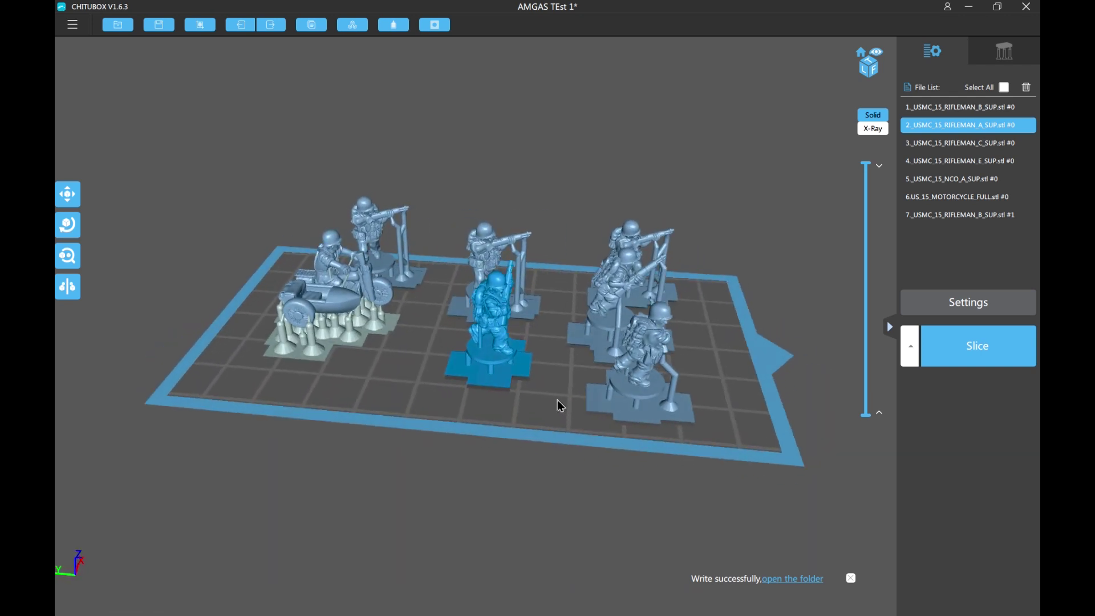